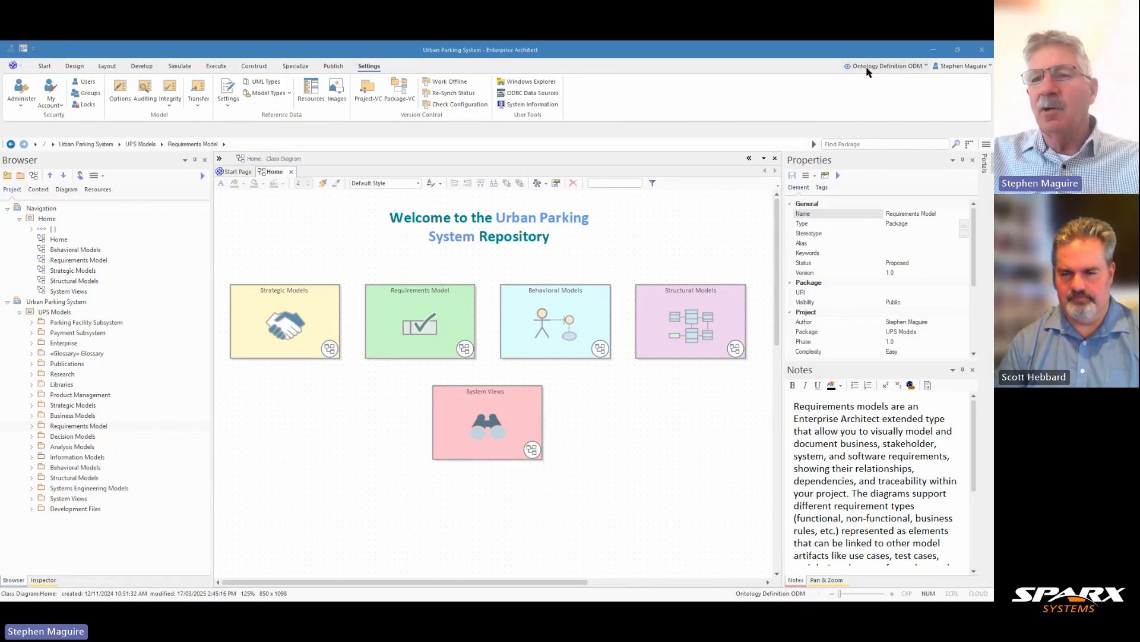
# - Switch the modelling perspective to Requirements from the Requirements set and close the model builder page
pyautogui.click(928, 68)
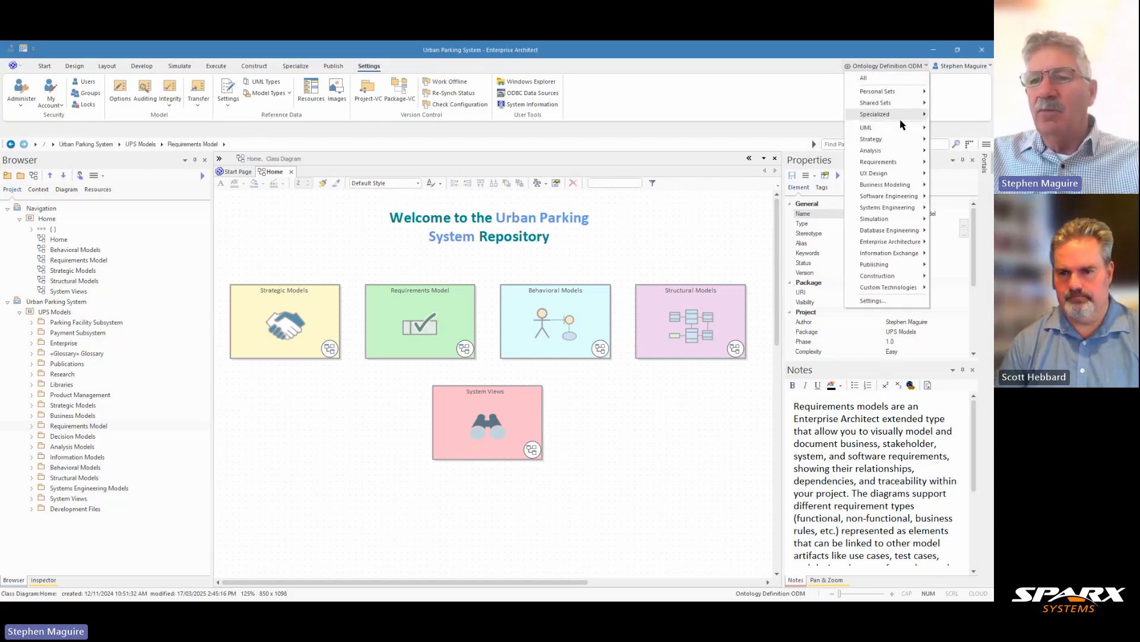
pyautogui.moveTo(897, 163)
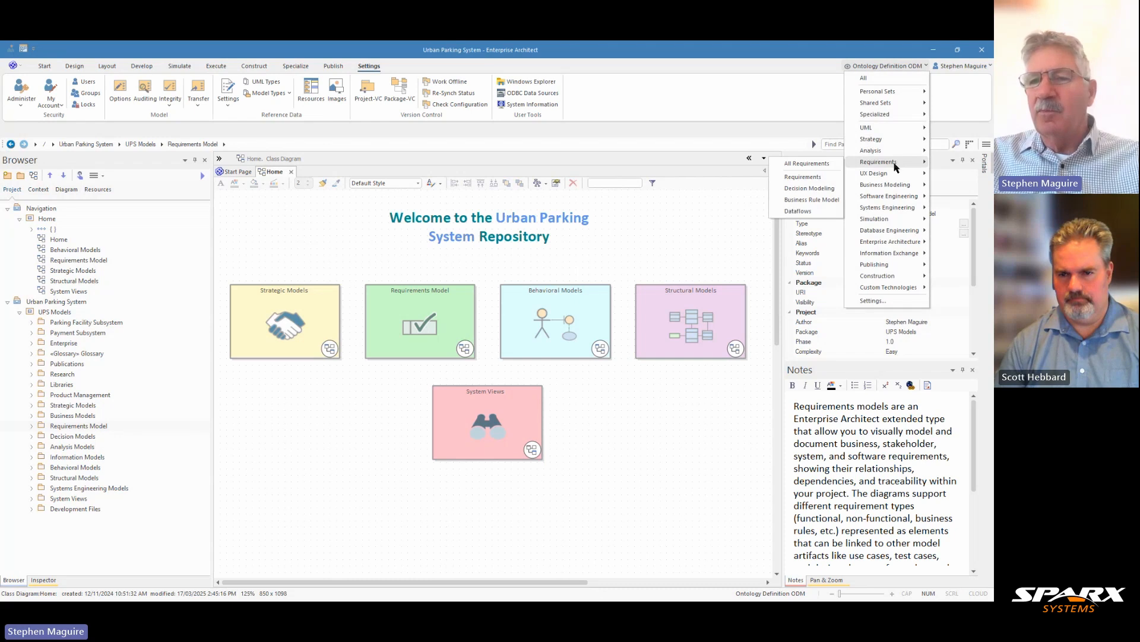
pyautogui.click(803, 177)
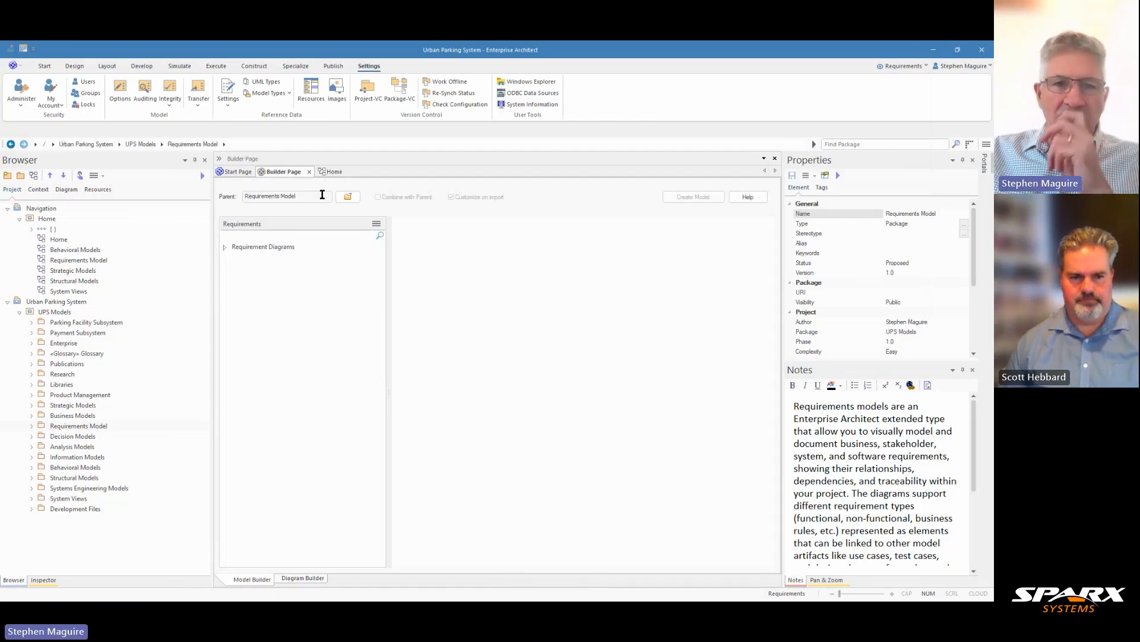
pyautogui.click(309, 172)
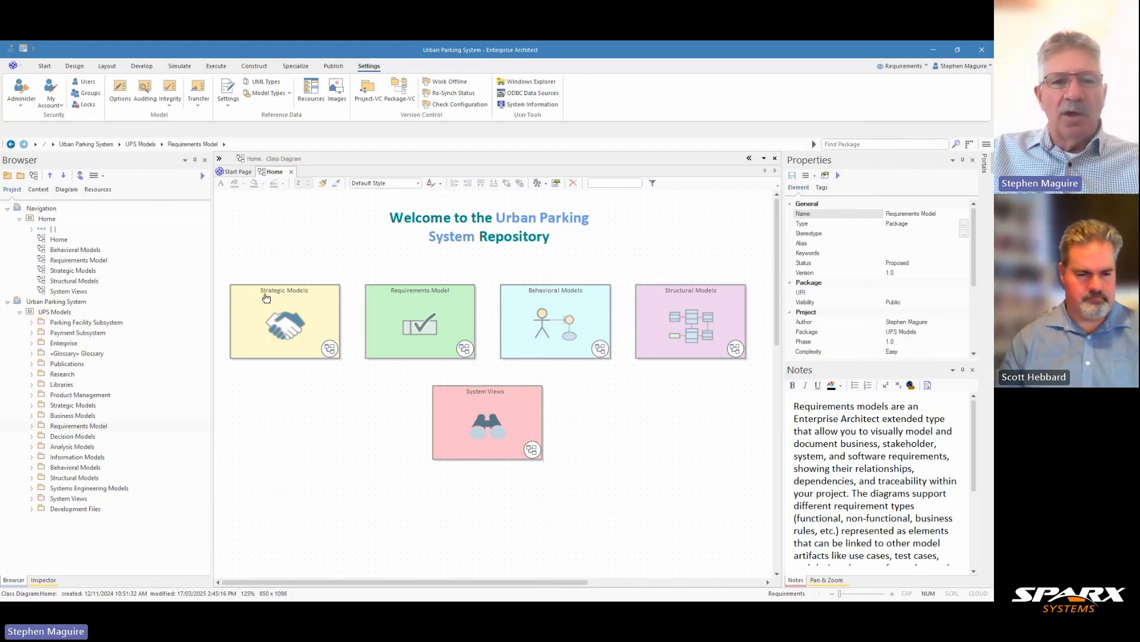
# - Open the model search and look through the available search categories and the searches under Common Searches
pyautogui.click(45, 68)
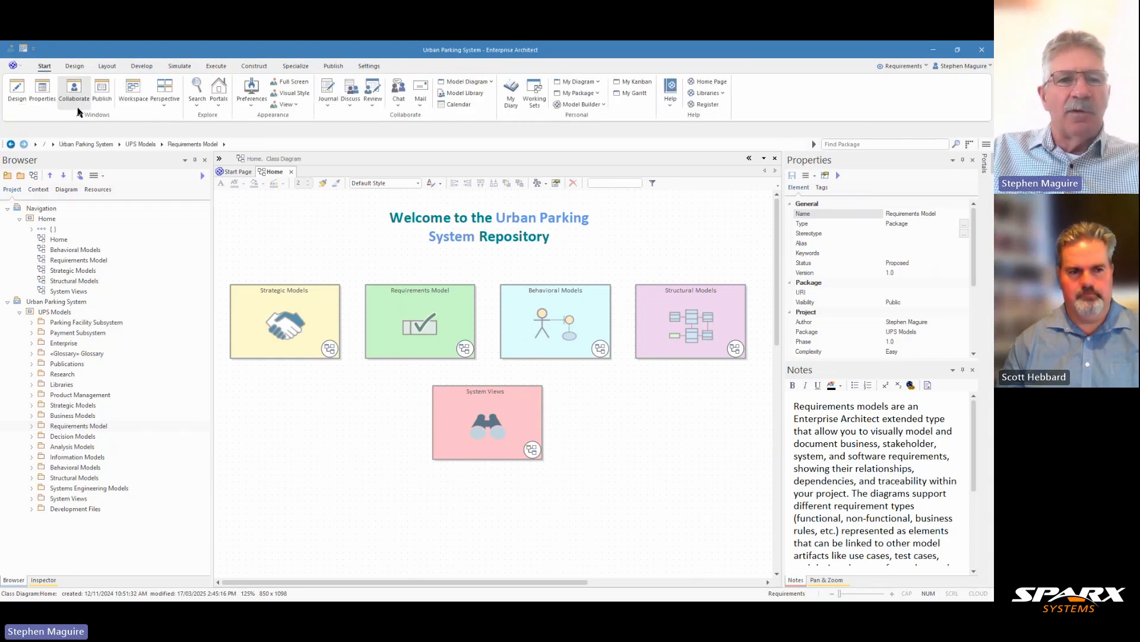
pyautogui.click(196, 108)
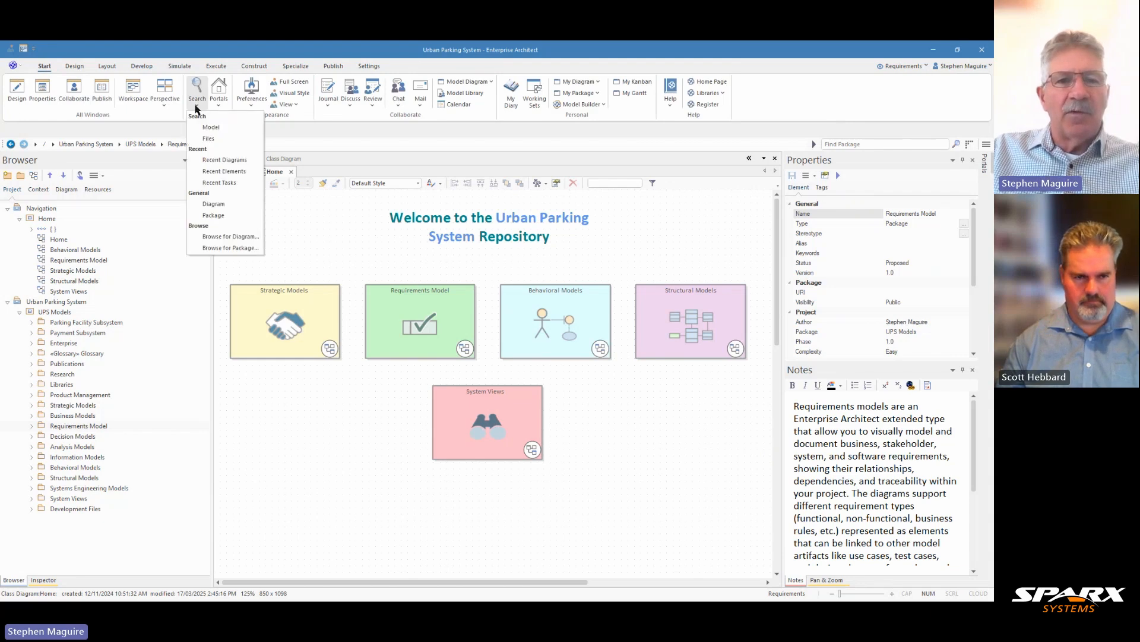
pyautogui.click(210, 127)
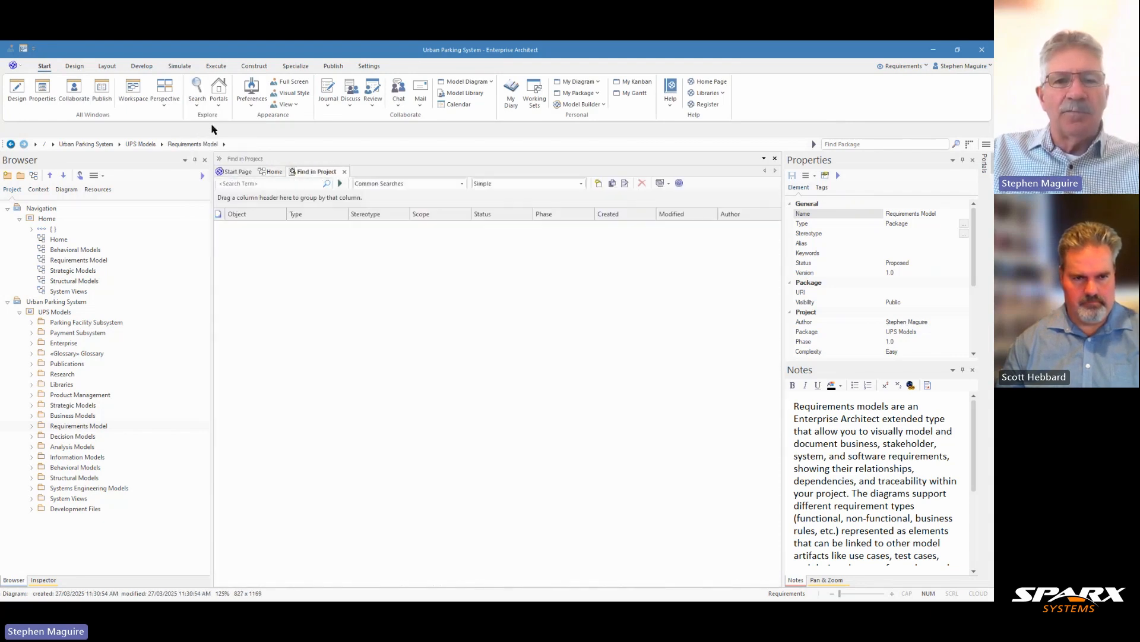
pyautogui.click(463, 184)
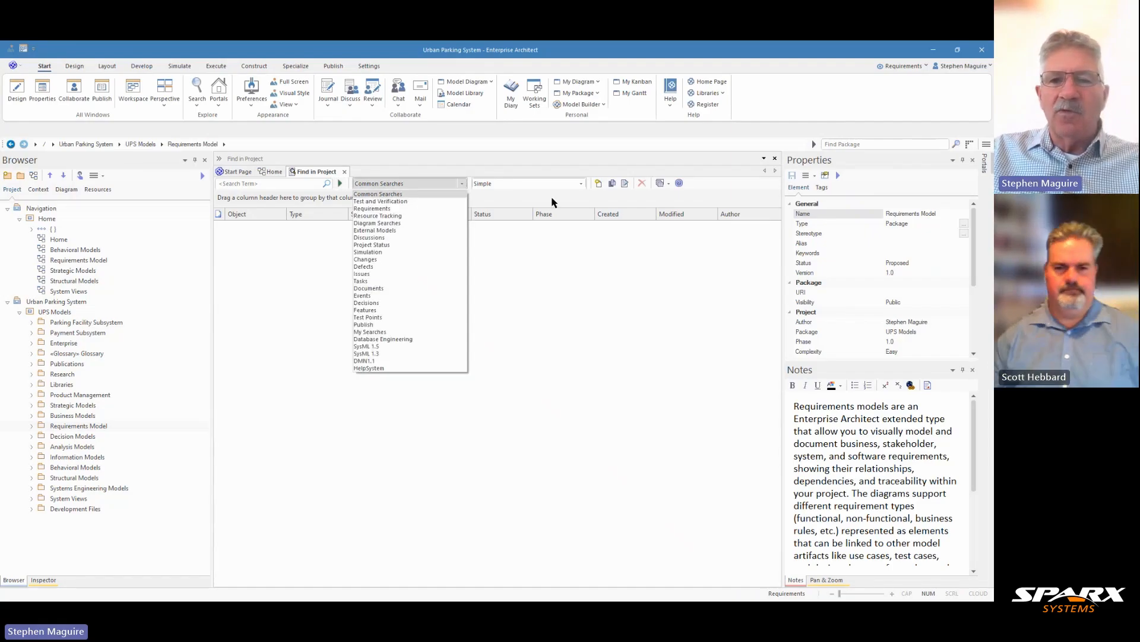
pyautogui.click(581, 184)
pyautogui.click(581, 184)
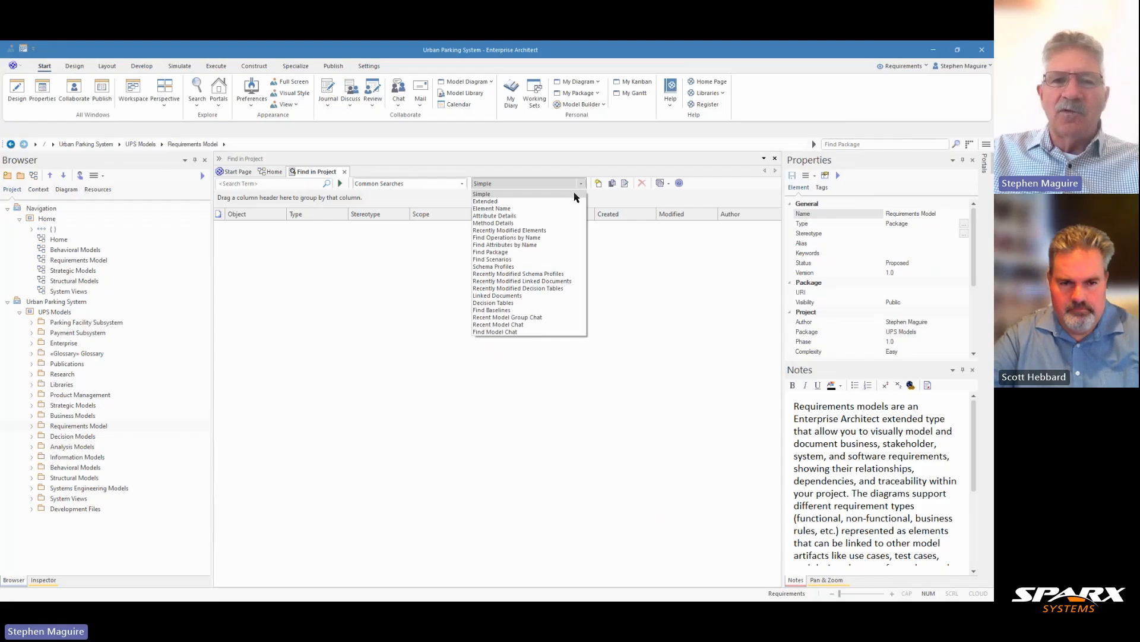
pyautogui.click(269, 188)
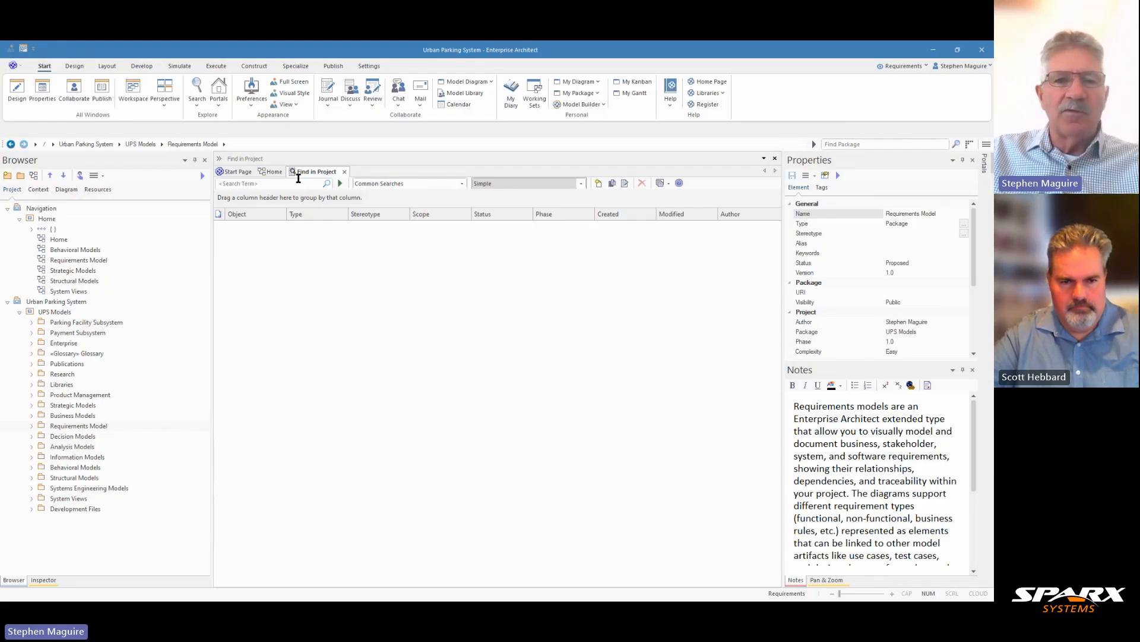
# - Run the Simple search from Common Searches for the term "Mobile Payment"
pyautogui.click(287, 185)
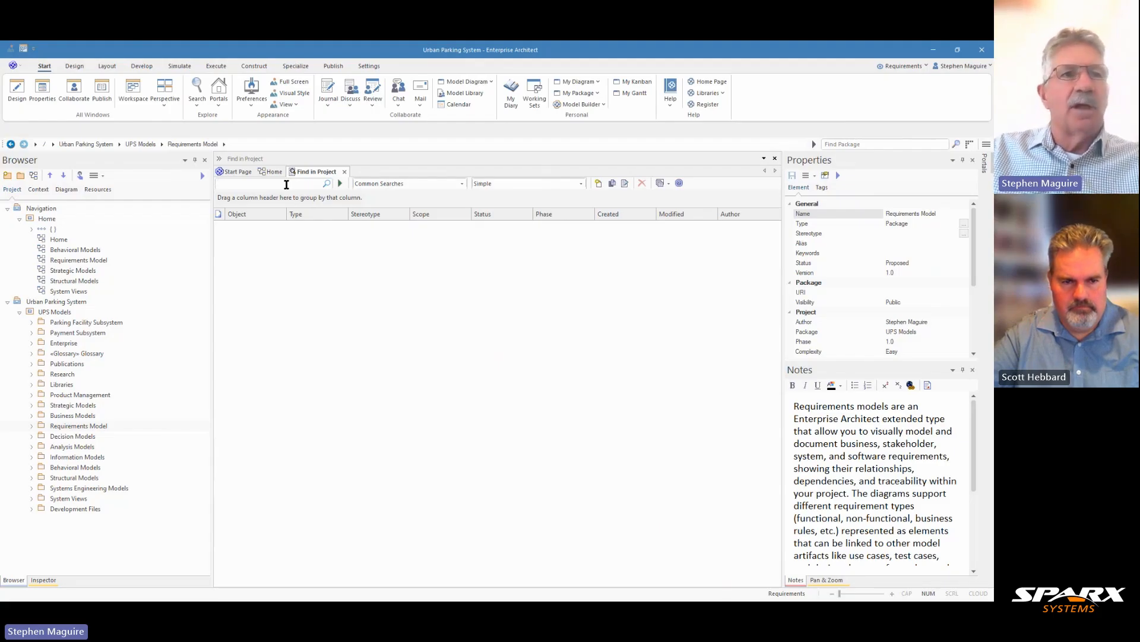
pyautogui.write('Mob')
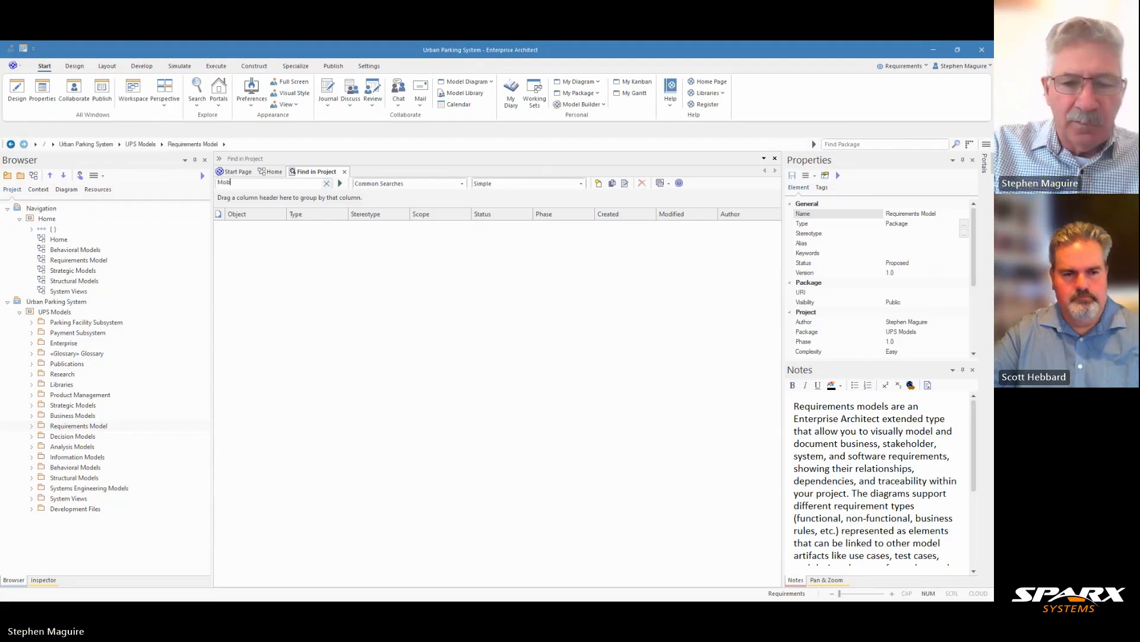
pyautogui.write('ile Payment')
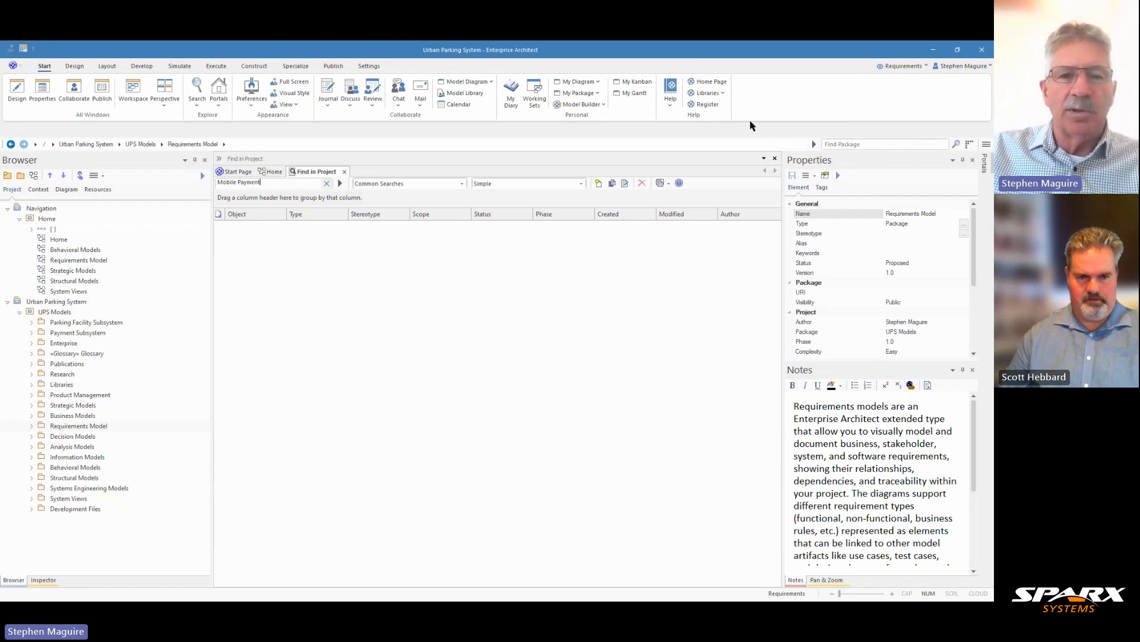
pyautogui.click(339, 183)
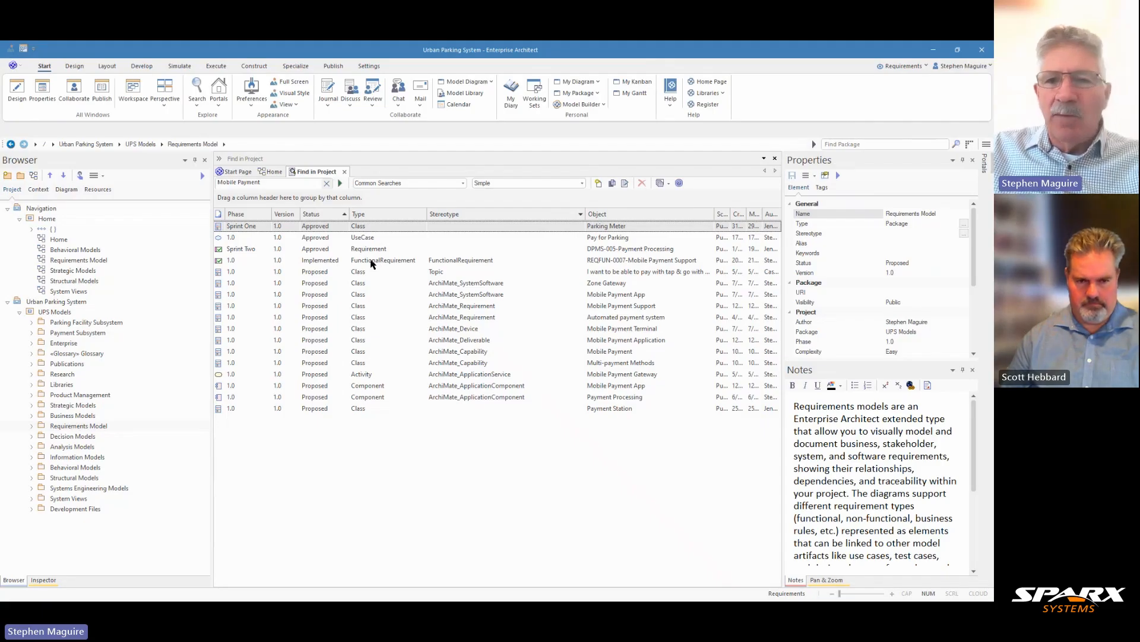
# - Locate the REQFUN-0007-Mobile Payment Support requirement from the results in the project browser, close the search and select the requirement there
pyautogui.click(603, 264)
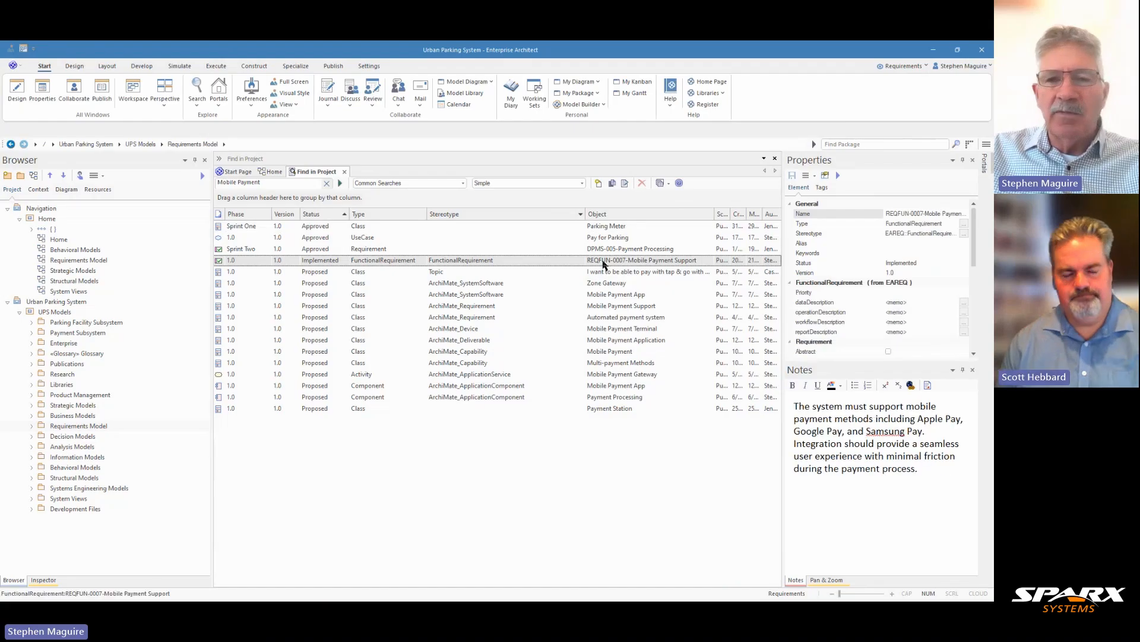
pyautogui.rightClick(604, 264)
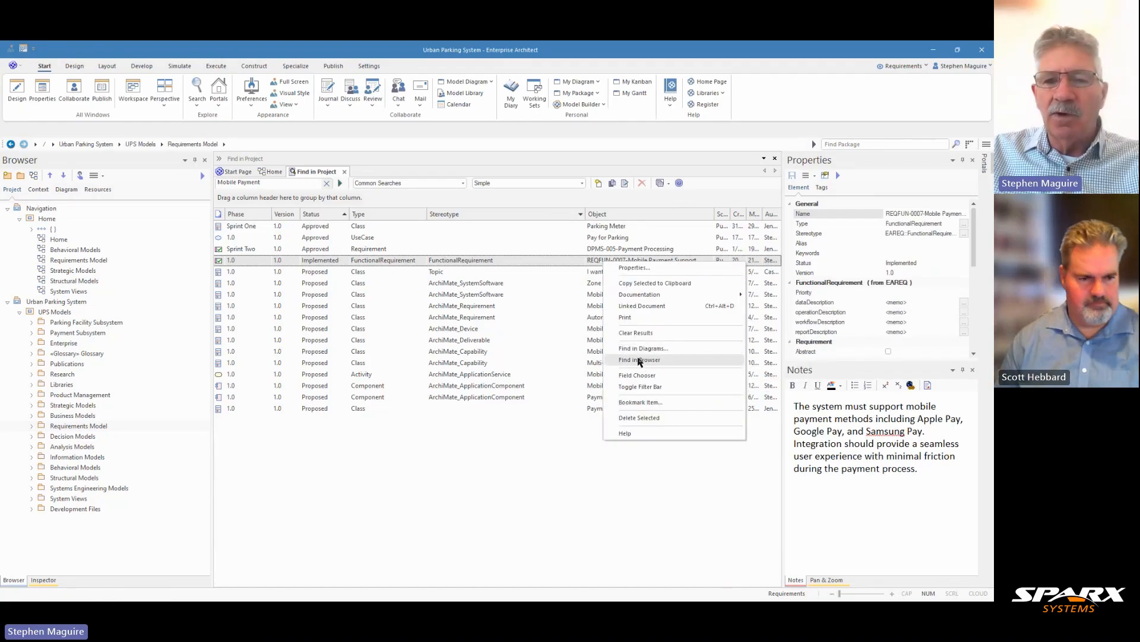
pyautogui.click(638, 360)
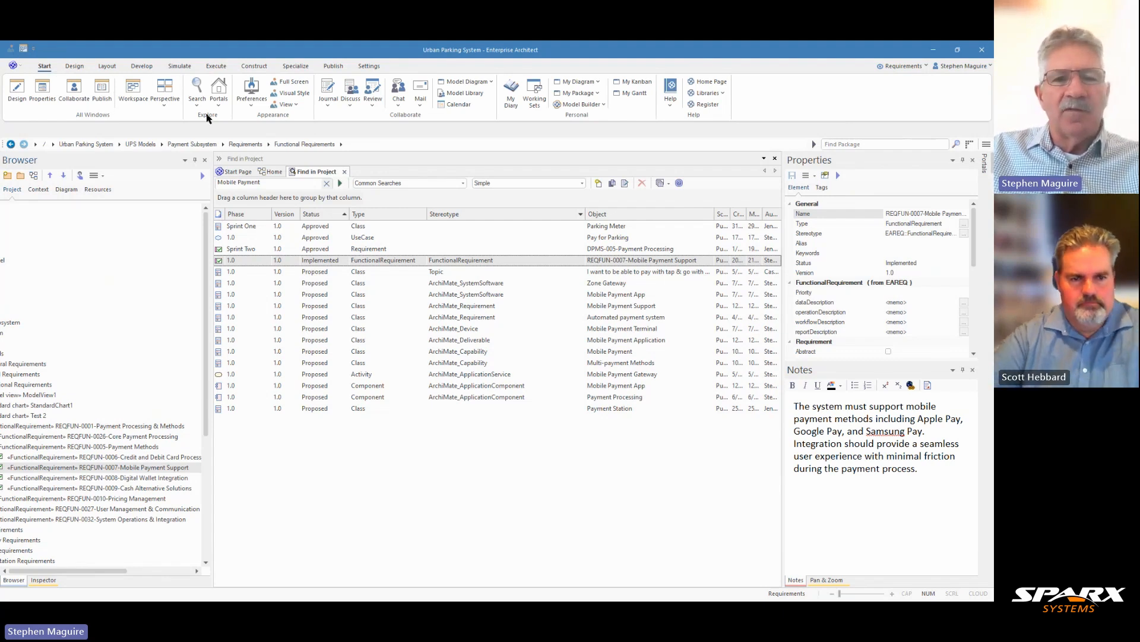
pyautogui.click(345, 171)
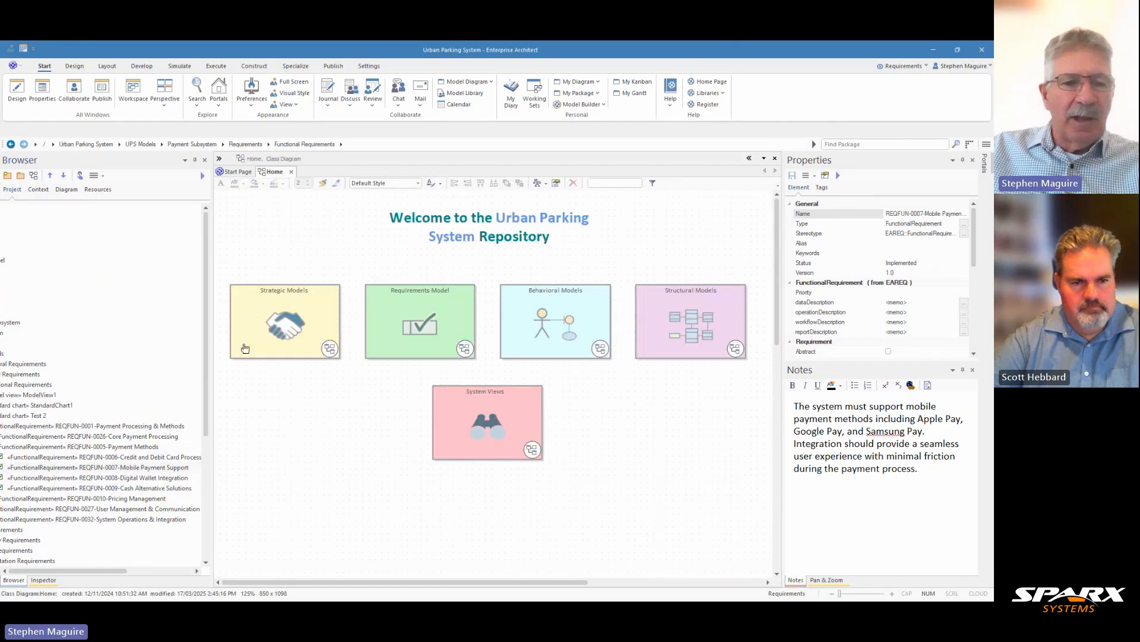
pyautogui.click(145, 468)
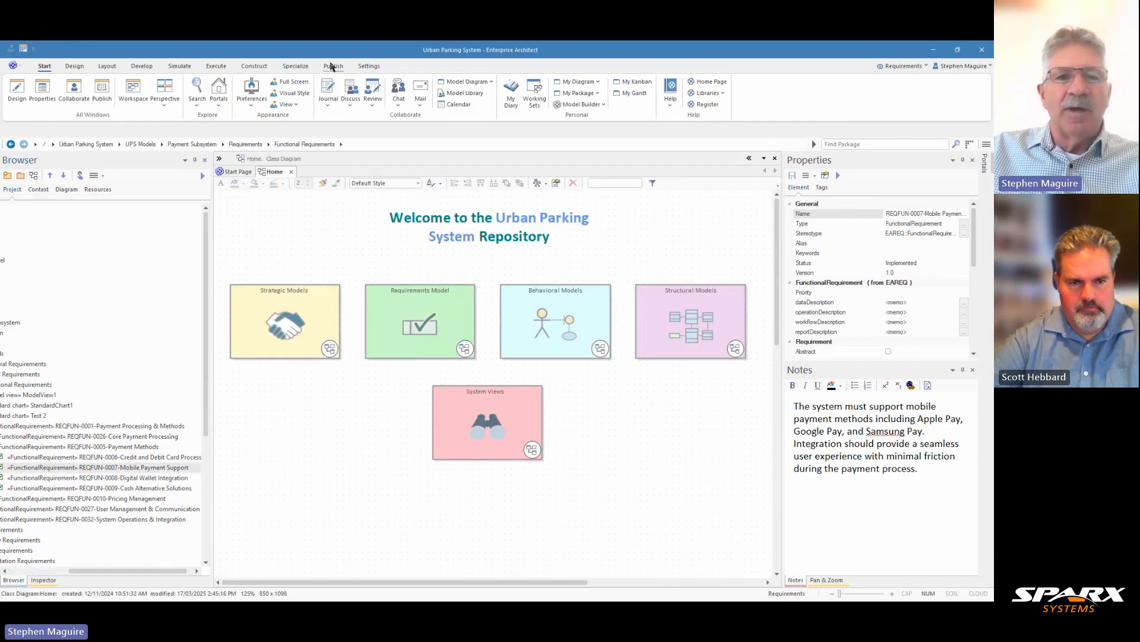
# - Show the Changes window for the selected requirement and reduce its height to leave more room for the diagram
pyautogui.click(254, 66)
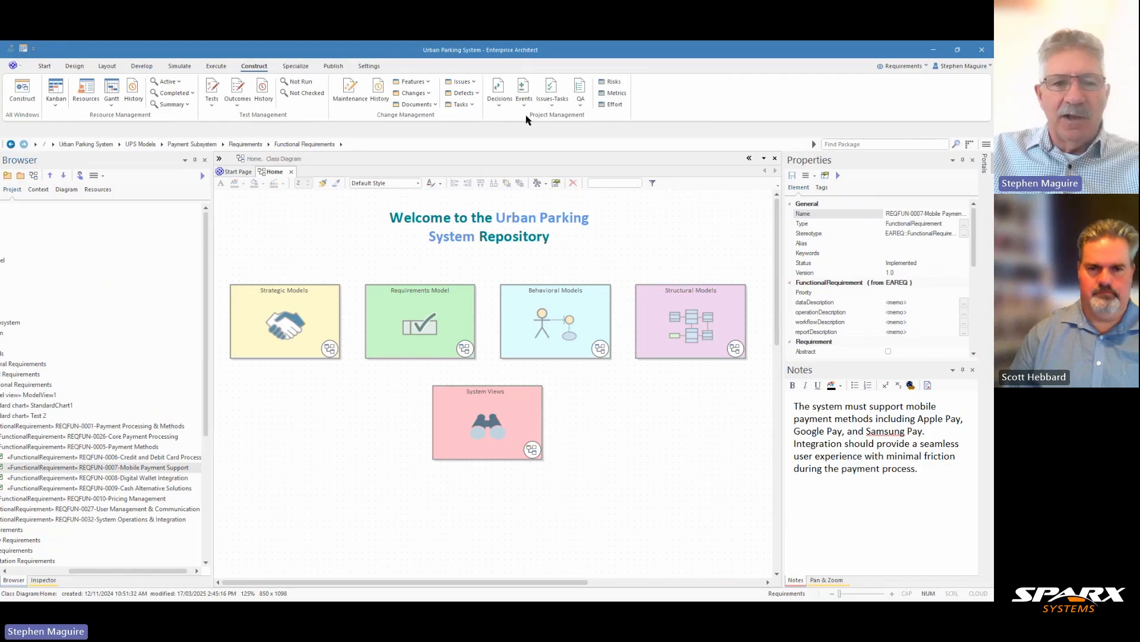
pyautogui.click(428, 93)
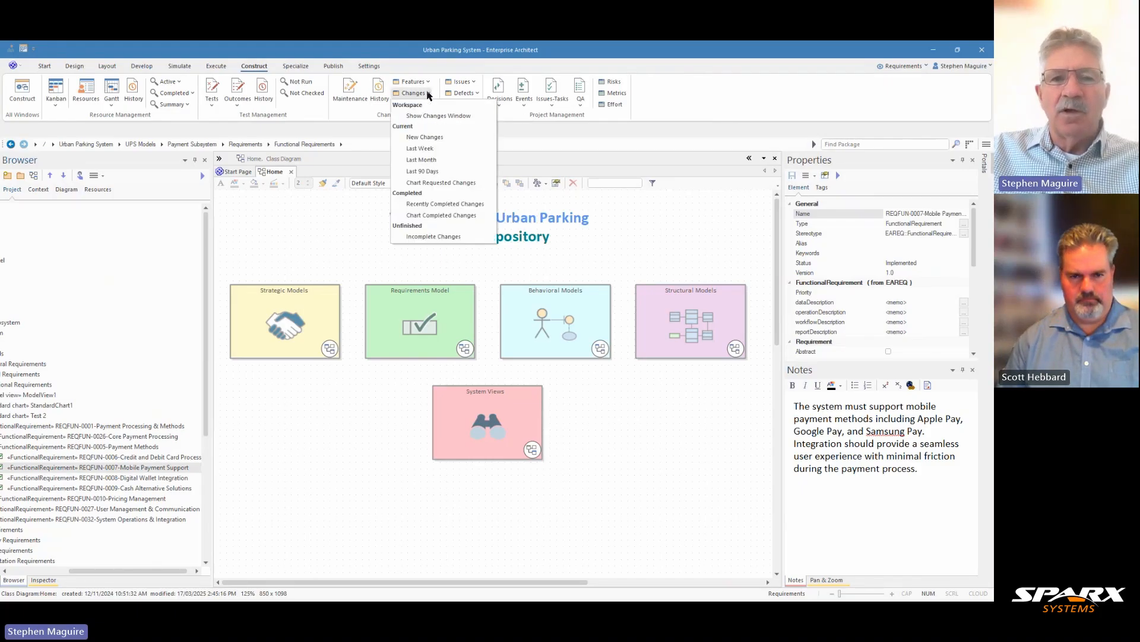
pyautogui.click(434, 116)
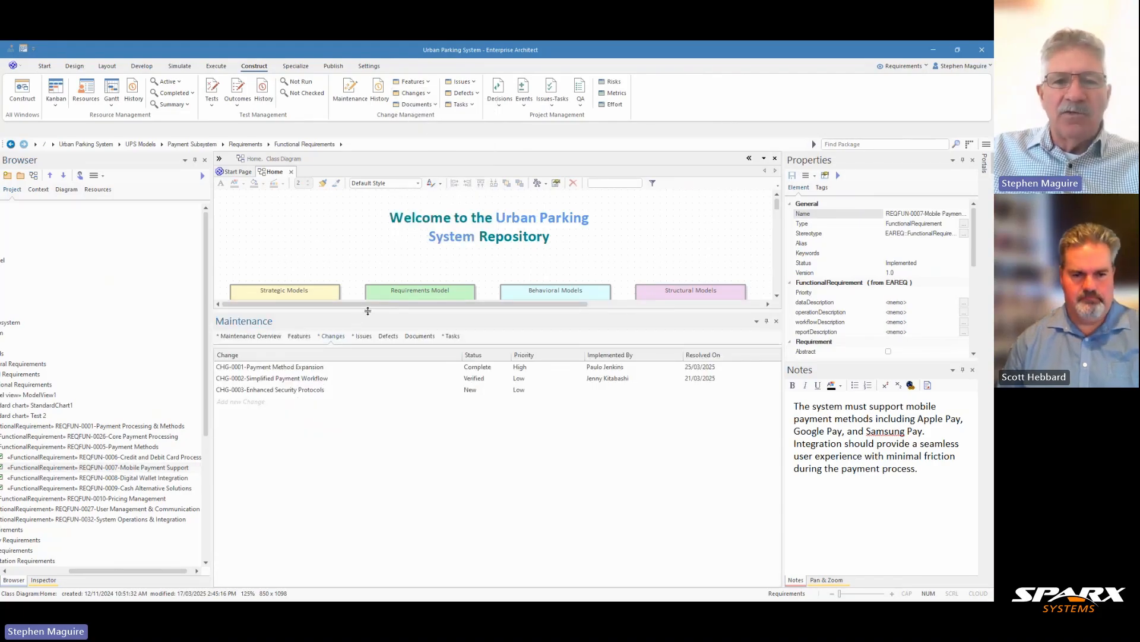
pyautogui.moveTo(367, 310); pyautogui.dragTo(367, 360)
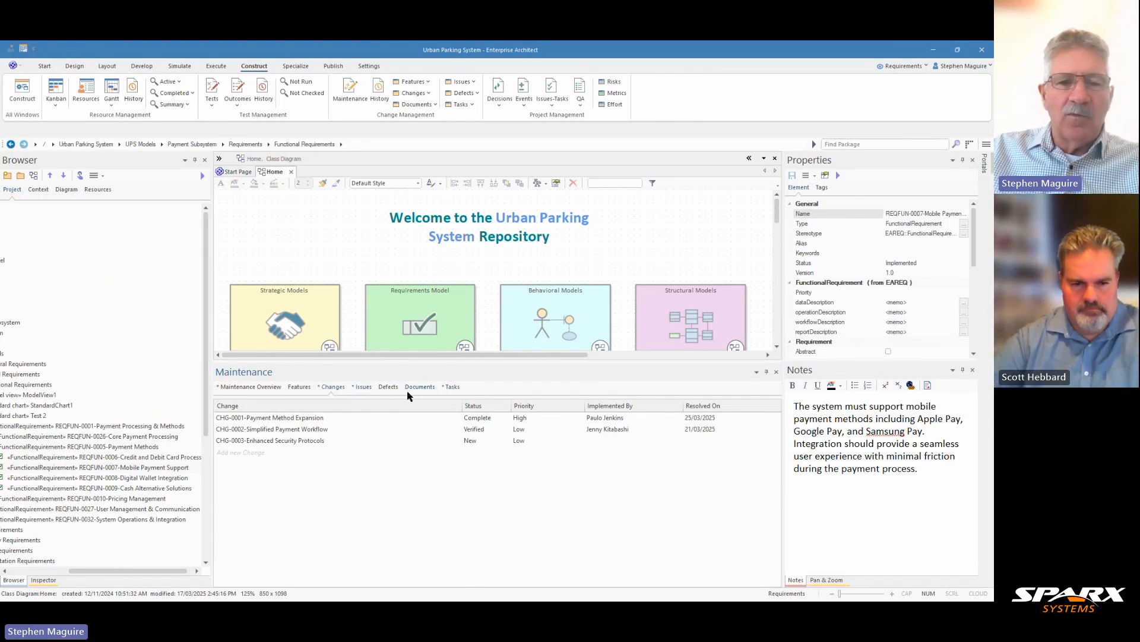
# - Examine the properties and notes of changes CHG-0001, CHG-0002 and CHG-0003, and close the Maintenance window
pyautogui.click(297, 418)
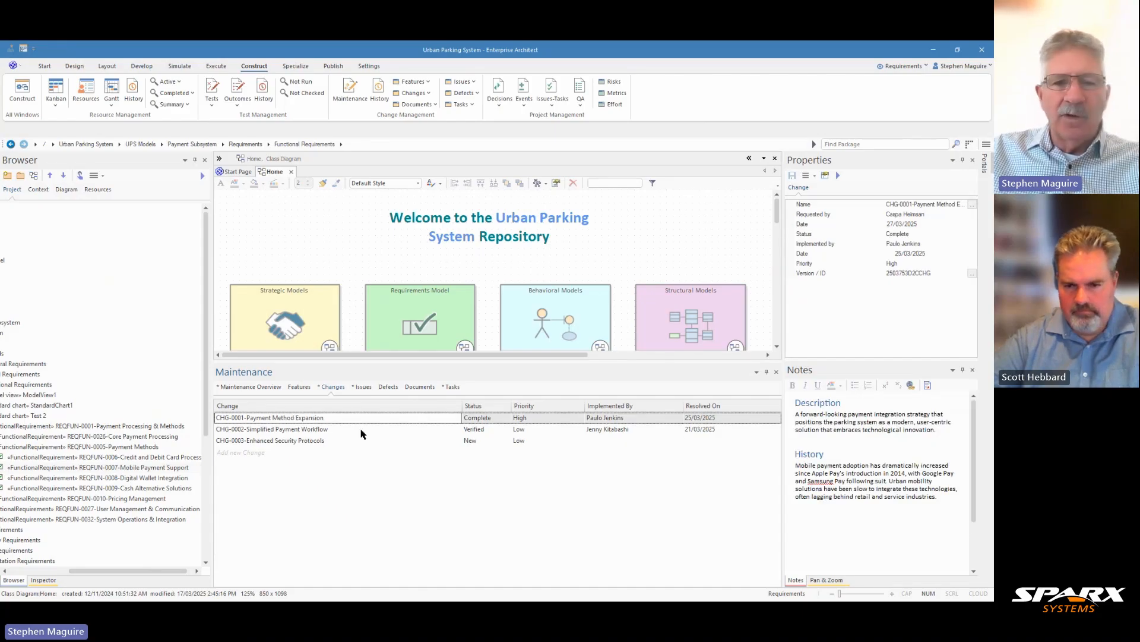
pyautogui.click(318, 428)
pyautogui.click(314, 439)
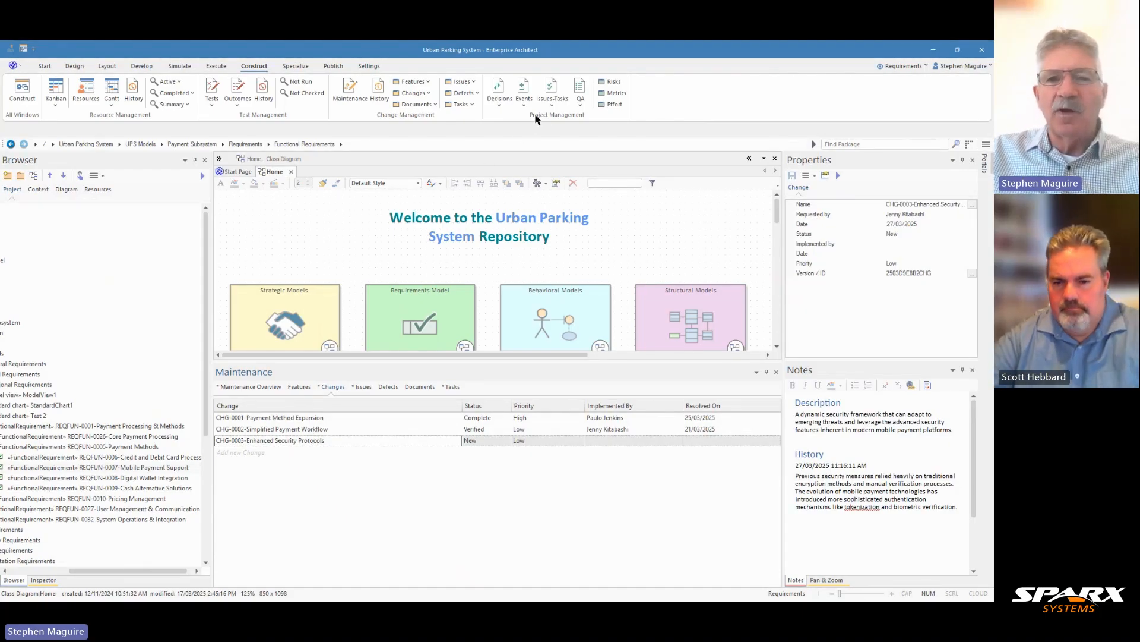
pyautogui.click(776, 371)
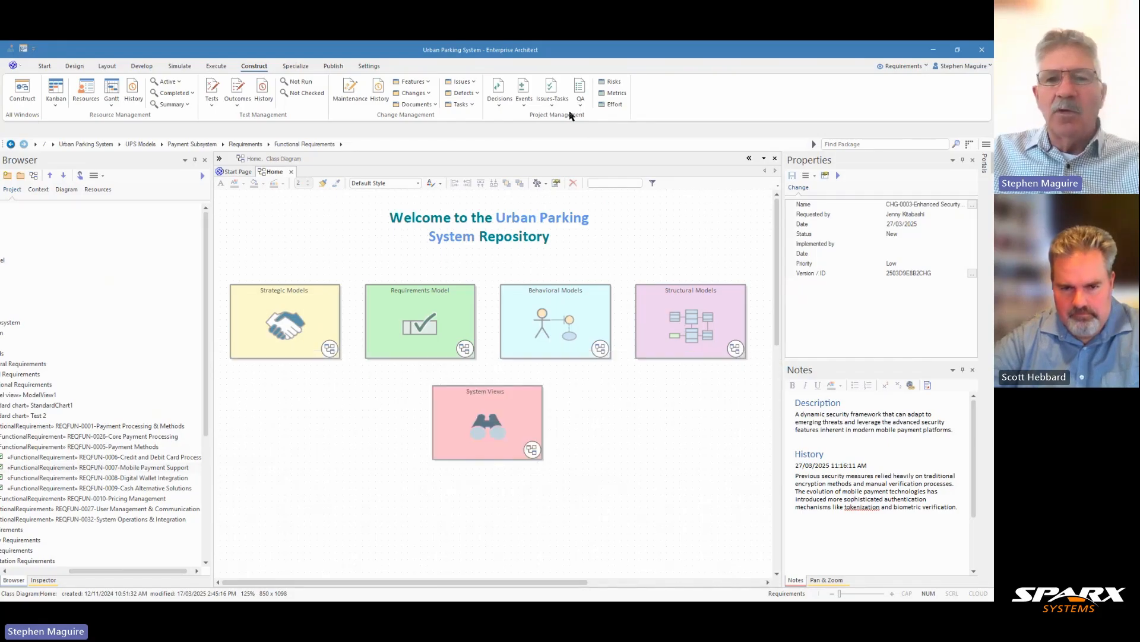
# - In the Decisions window, add a decision titled "Payment Method Integration Decision", described as selecting a payment gateway platform that supports multiple mobile payment methods
pyautogui.click(500, 101)
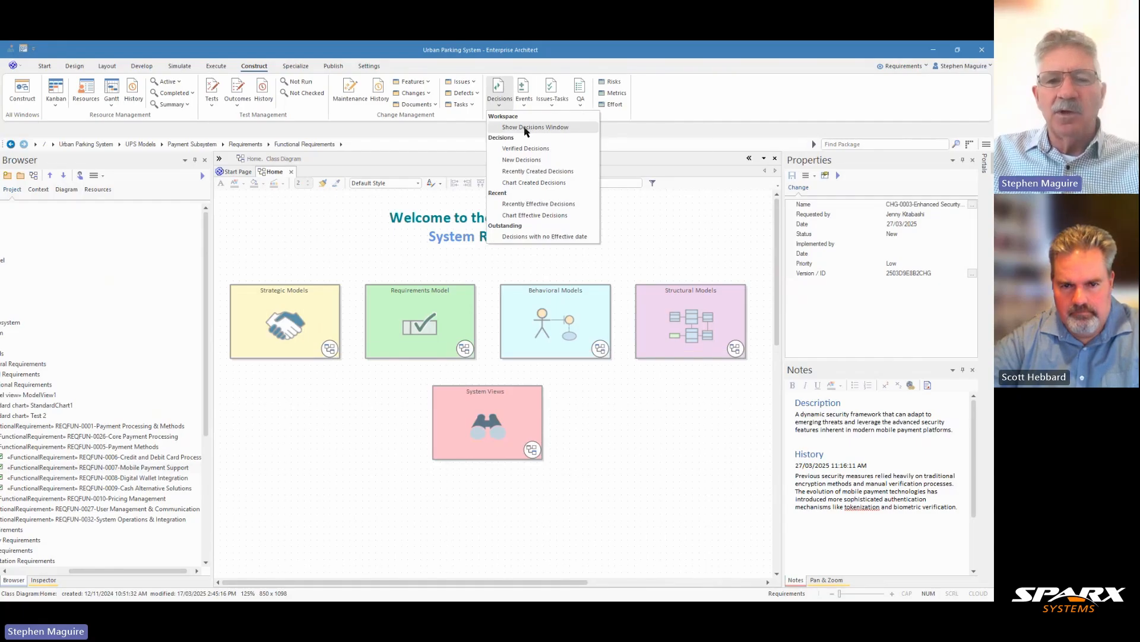
pyautogui.click(525, 128)
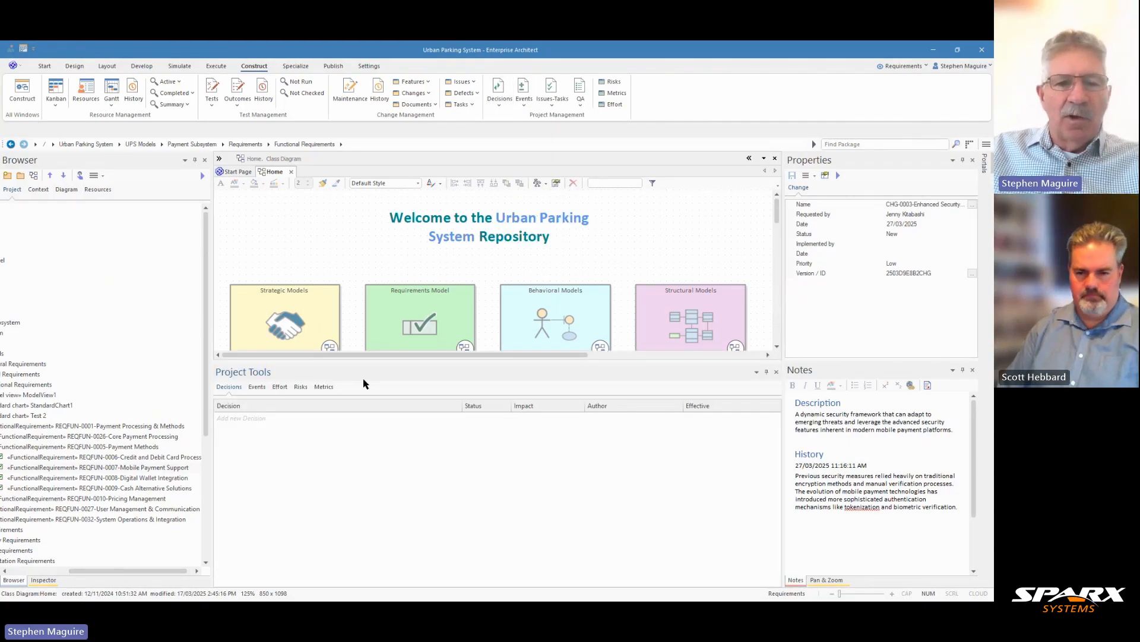
pyautogui.rightClick(257, 423)
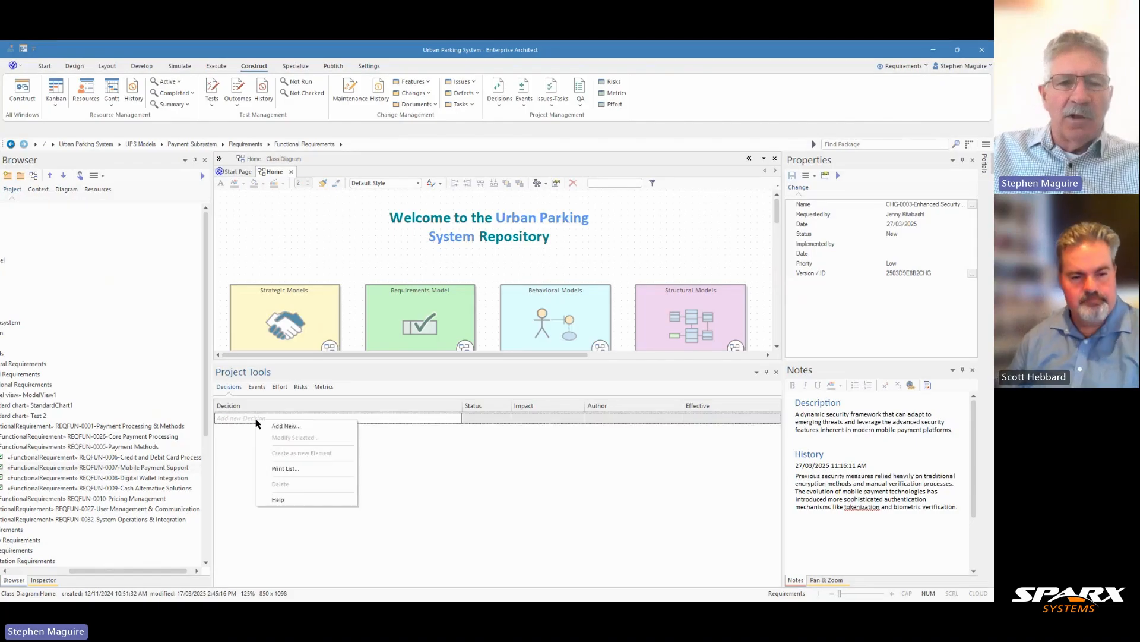
pyautogui.click(277, 426)
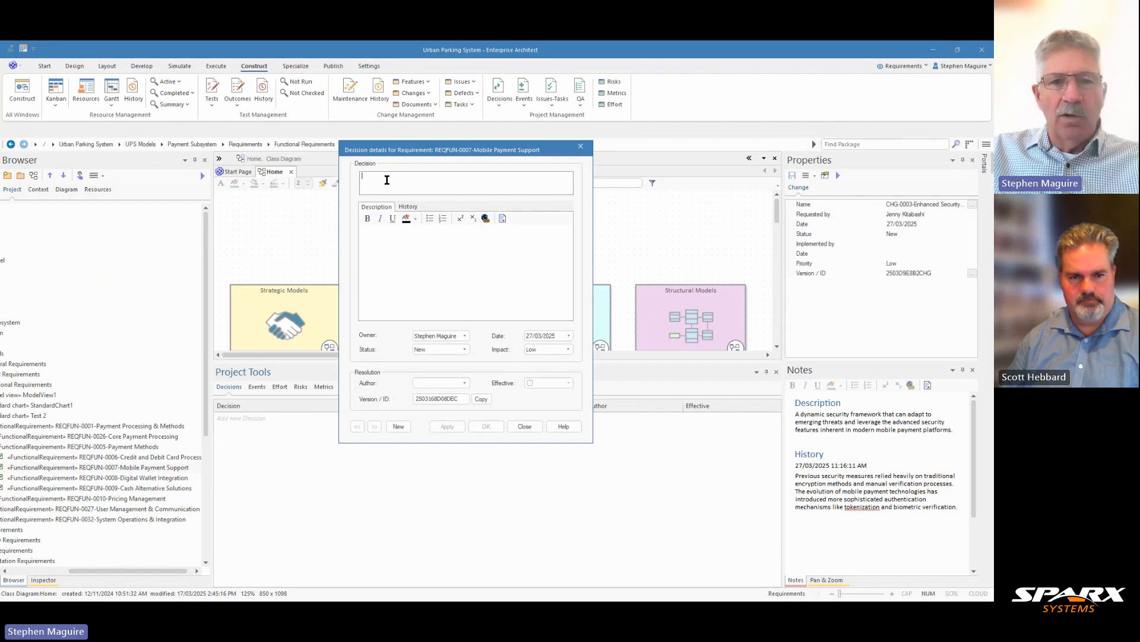
pyautogui.write('Payment Method Integration Decision')
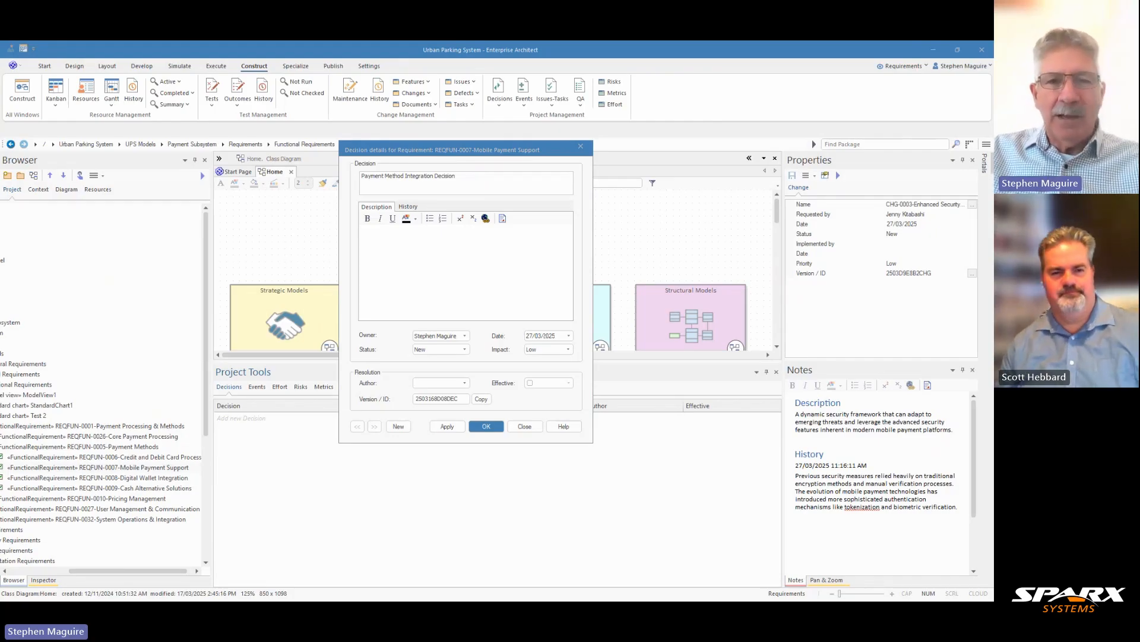
pyautogui.click(371, 235)
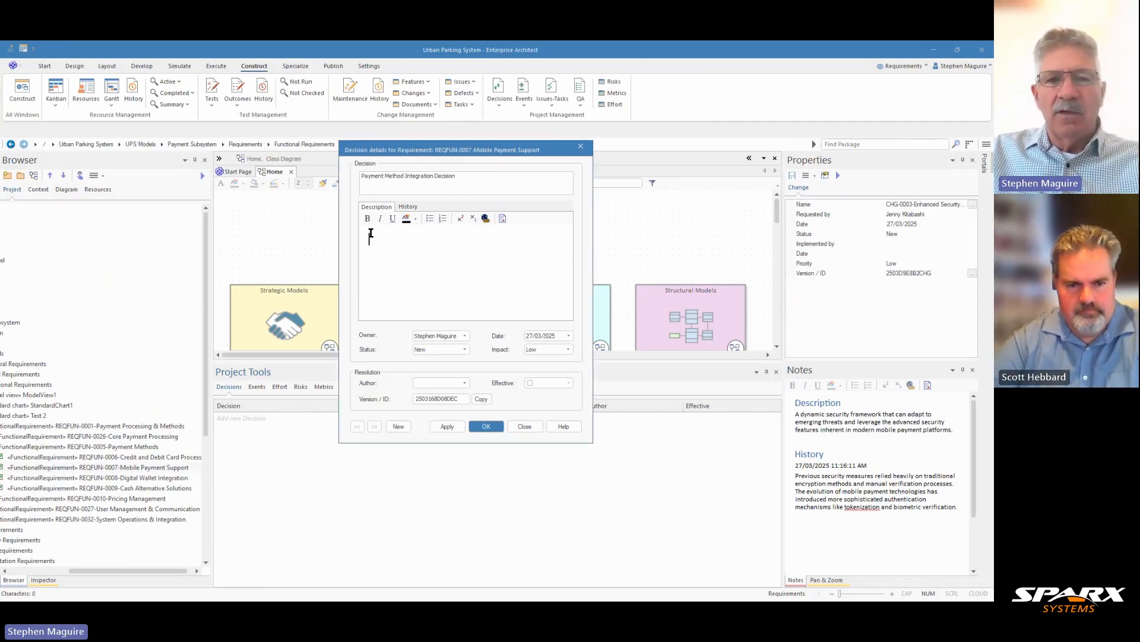
pyautogui.write('Select a payment gateway platform that supports multiple mobile payment methods (Apple Pay, Google Pay, Samsung Pay) with robust API integration capabilities to ensure comprehensive mobile payment support across different device ecosystems.')
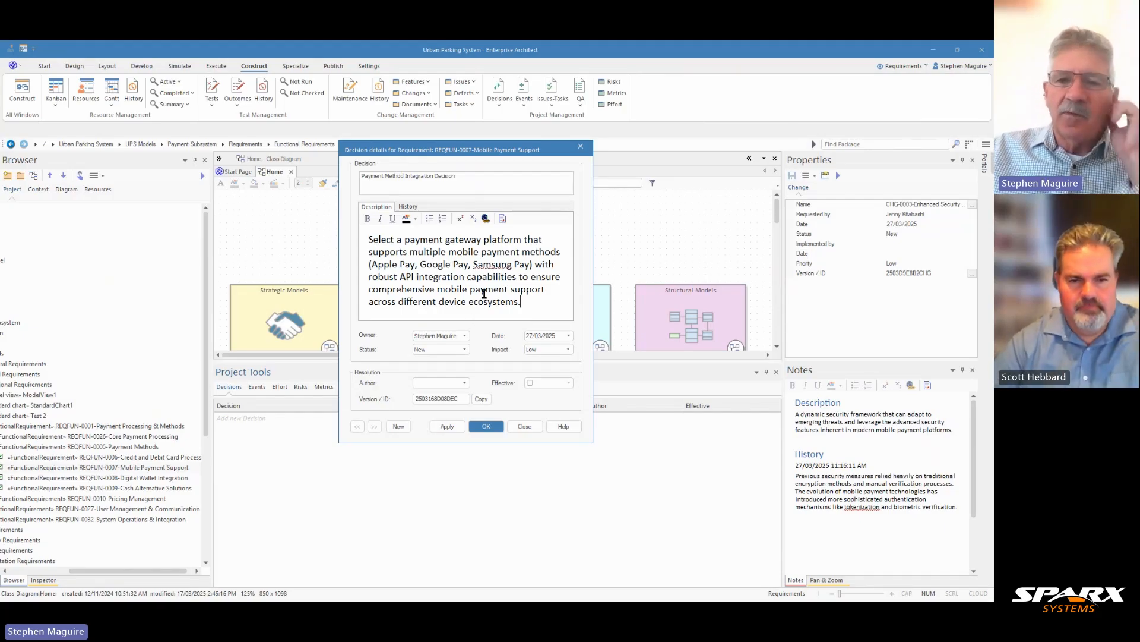
# - Assign the decision to a different owner, date it 20/03/2025, apply the entry and close the decision details
pyautogui.click(464, 336)
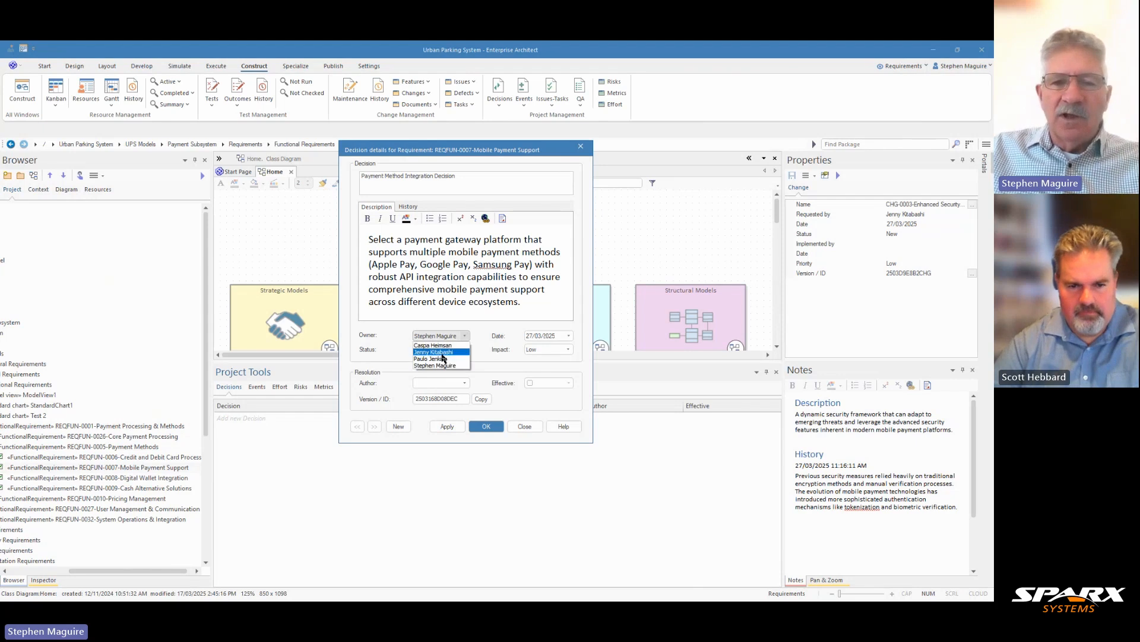
pyautogui.click(442, 358)
pyautogui.click(569, 337)
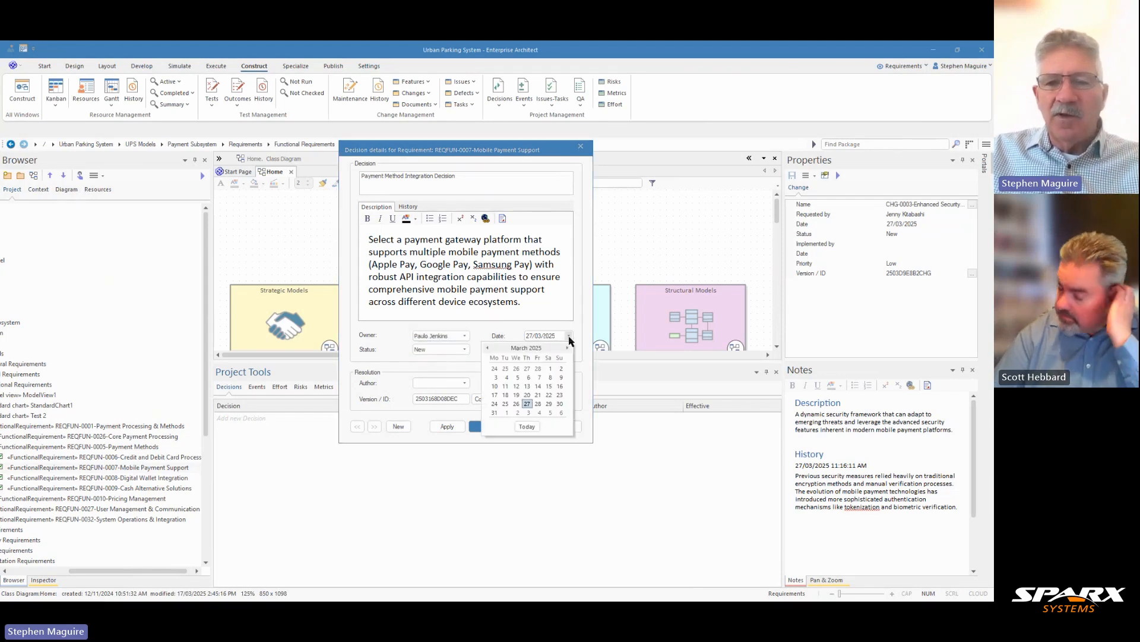
pyautogui.click(527, 395)
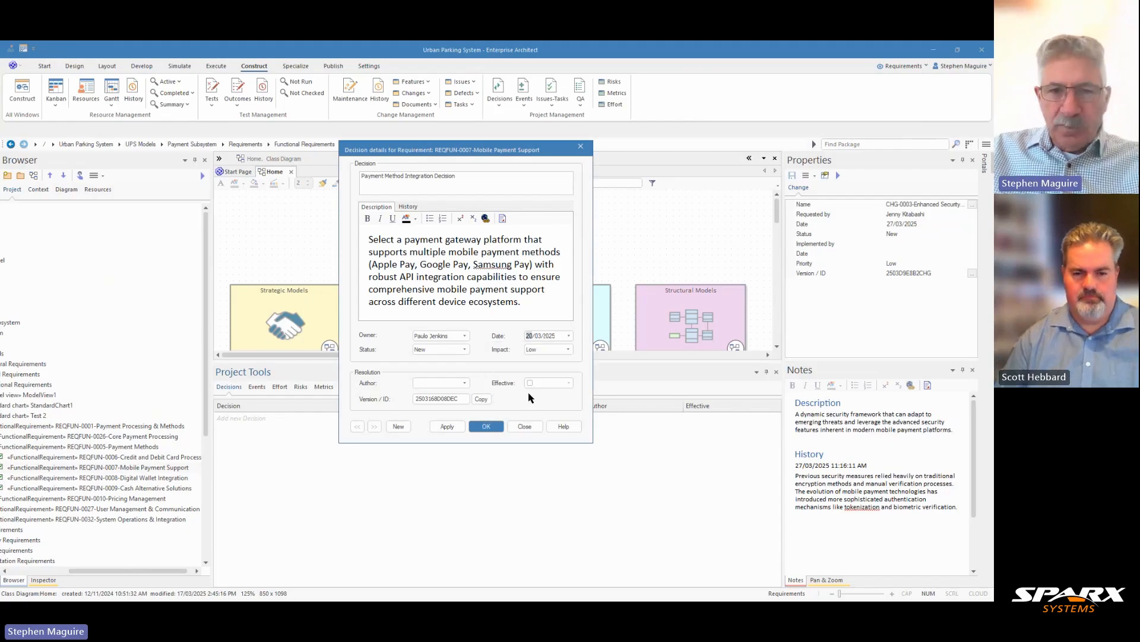
pyautogui.click(446, 427)
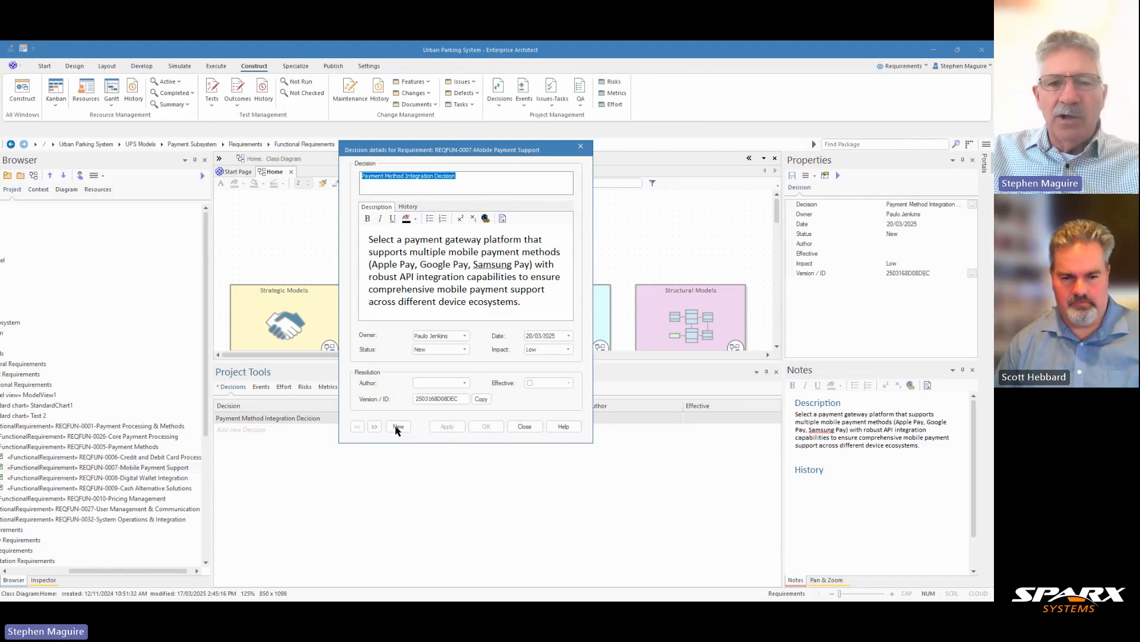
pyautogui.click(522, 428)
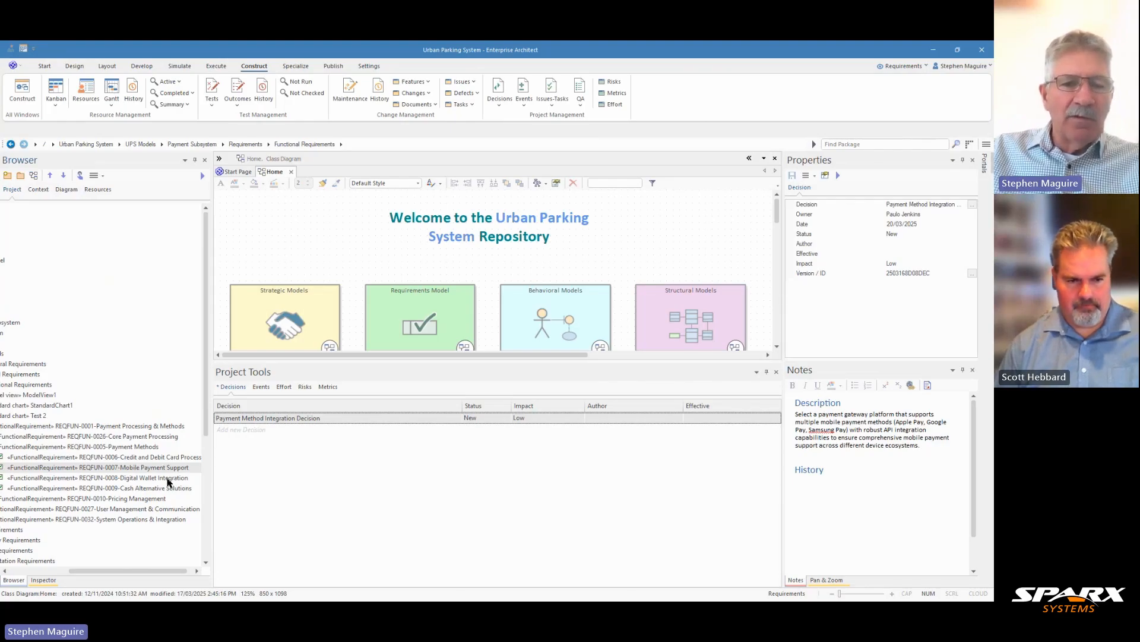
# - Check the decisions recorded for REQFUN-0008-Digital Wallet Integration and REQFUN-0007-Mobile Payment Support, and view the latter's events and effort lists
pyautogui.click(168, 479)
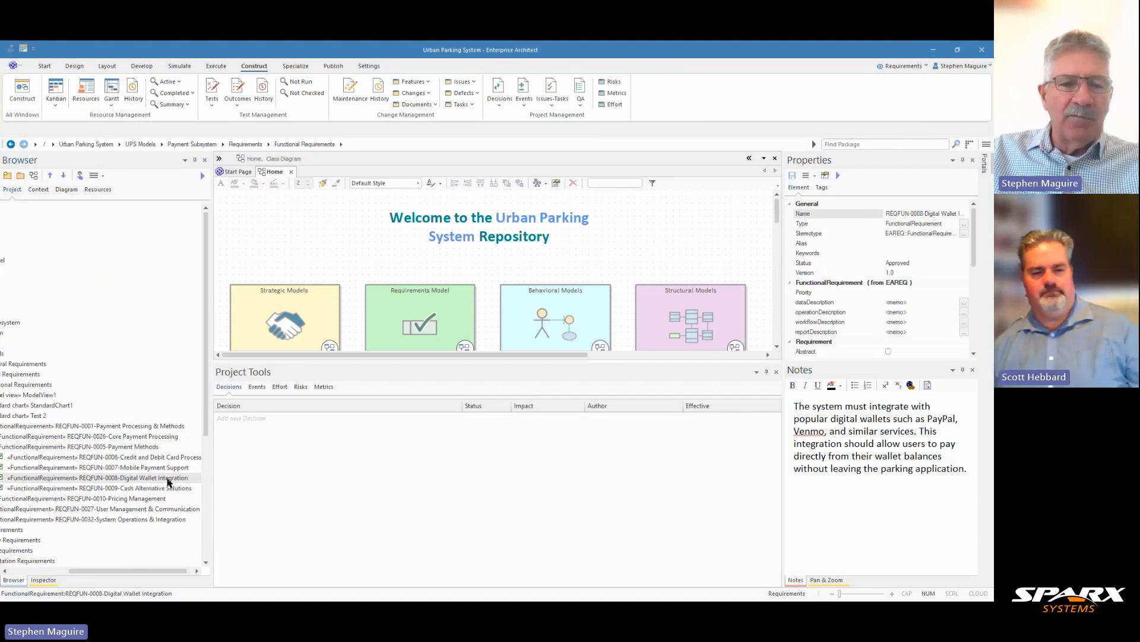
pyautogui.click(168, 470)
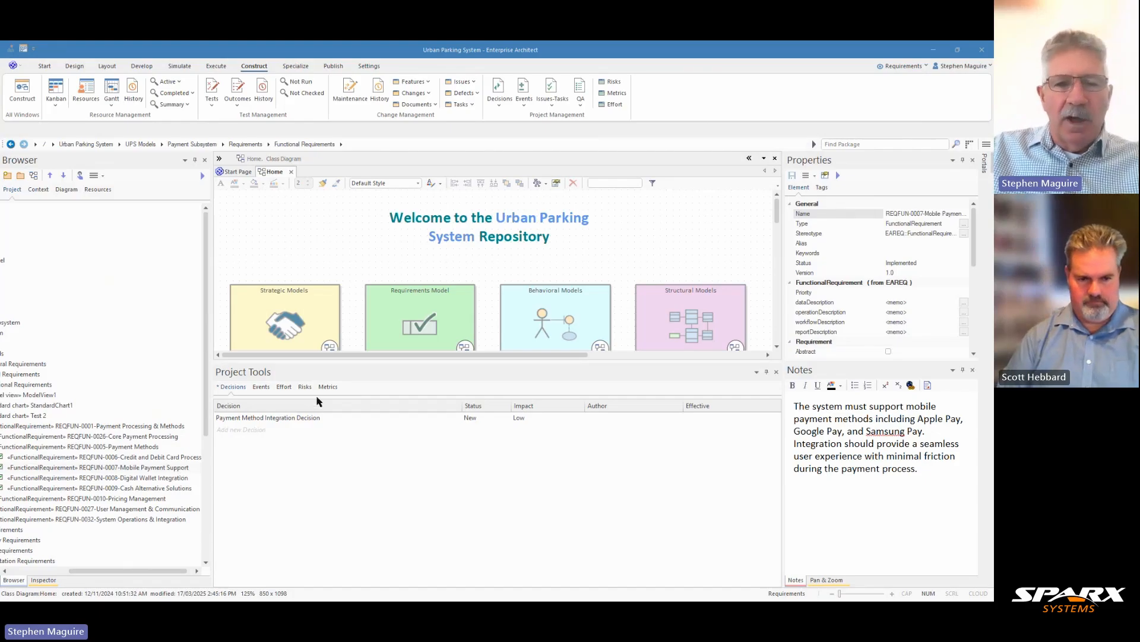
pyautogui.click(263, 393)
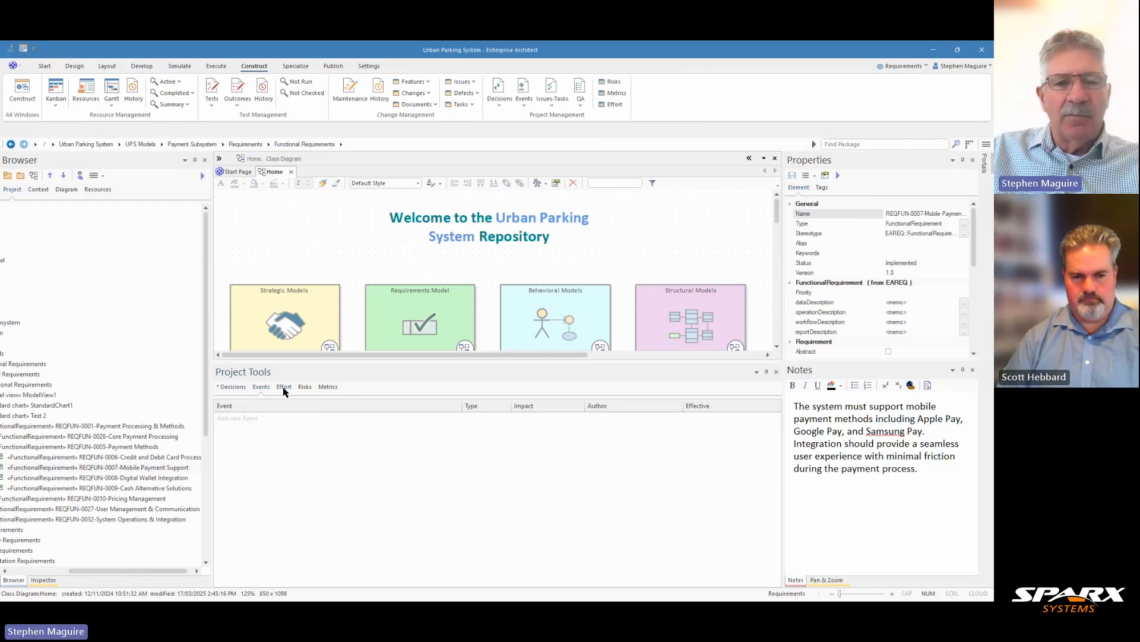
pyautogui.click(284, 389)
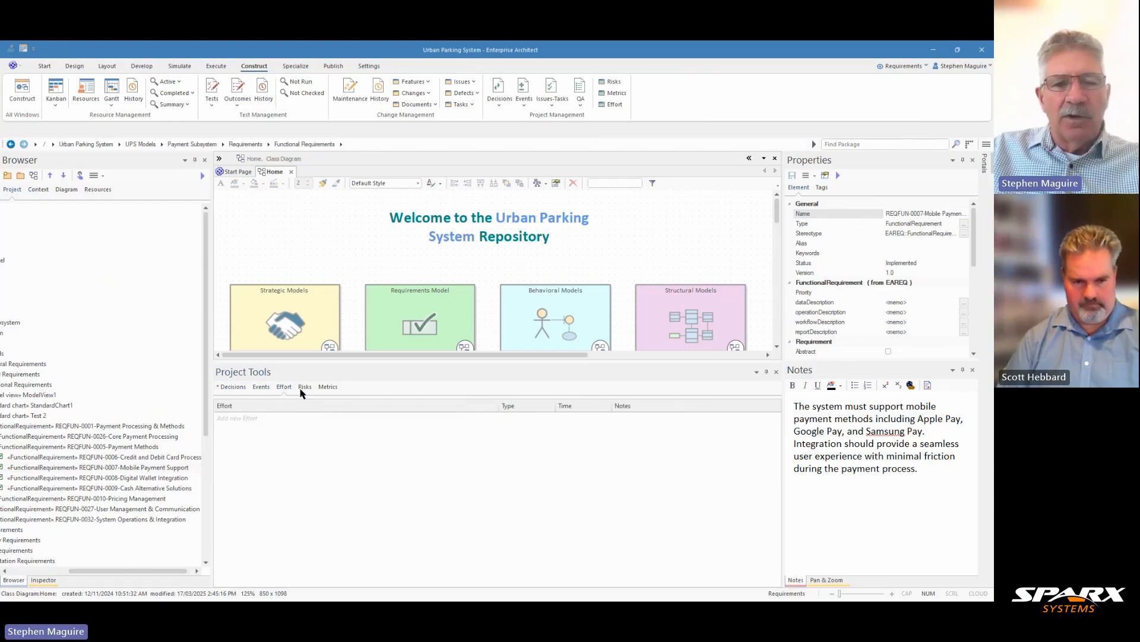
# - Add a risk titled "Payment Method Fragmentation Risk" with weight 1 and notes on the complexity of maintaining compatibility across multiple mobile payment platforms
pyautogui.click(305, 388)
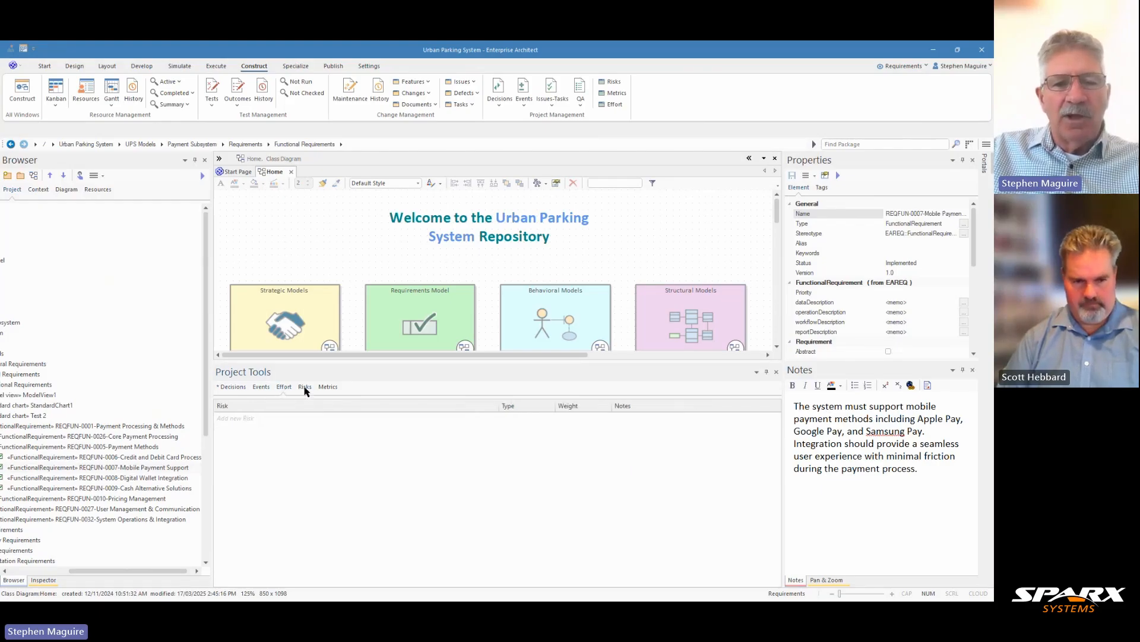
pyautogui.rightClick(264, 419)
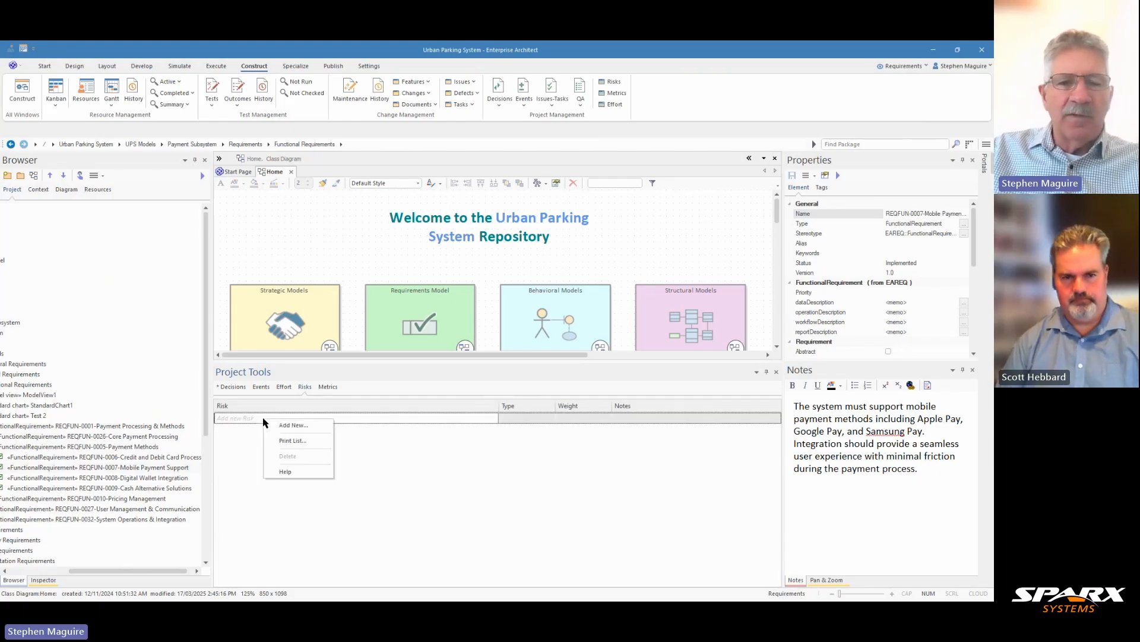
pyautogui.click(292, 425)
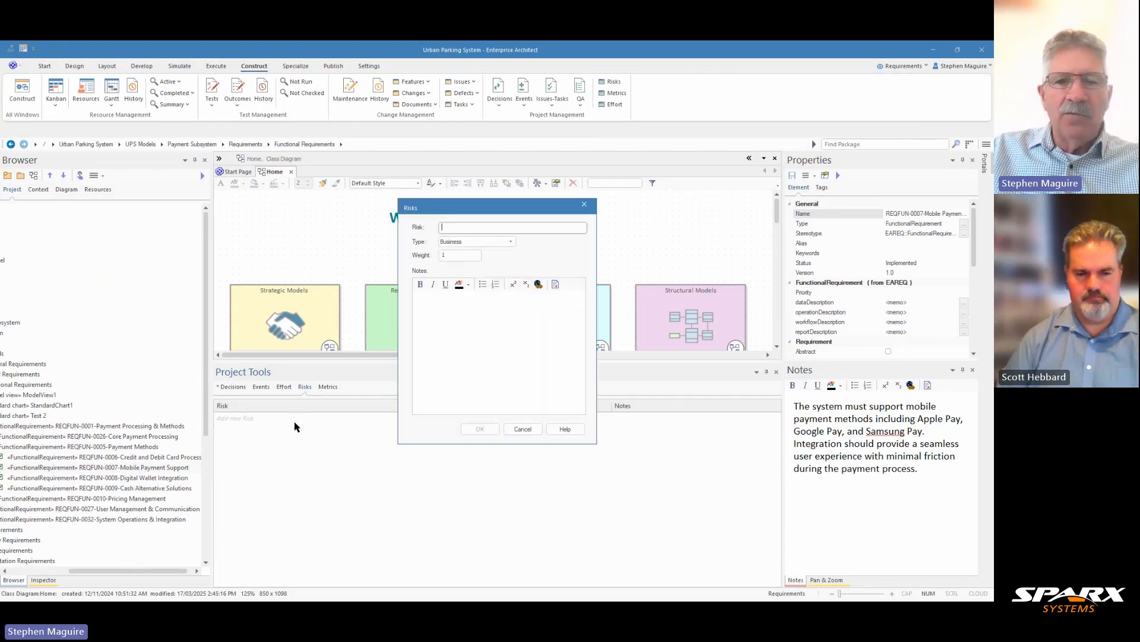
pyautogui.click(444, 256)
pyautogui.write('1')
pyautogui.click(459, 228)
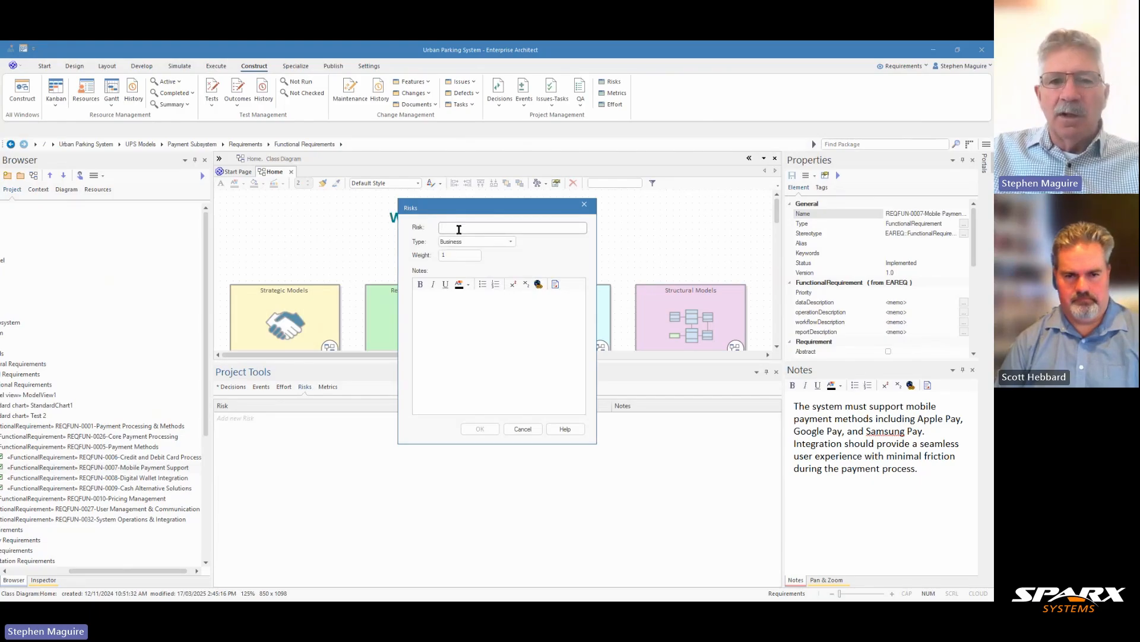
pyautogui.write('Payment Method Fragmentation Risk')
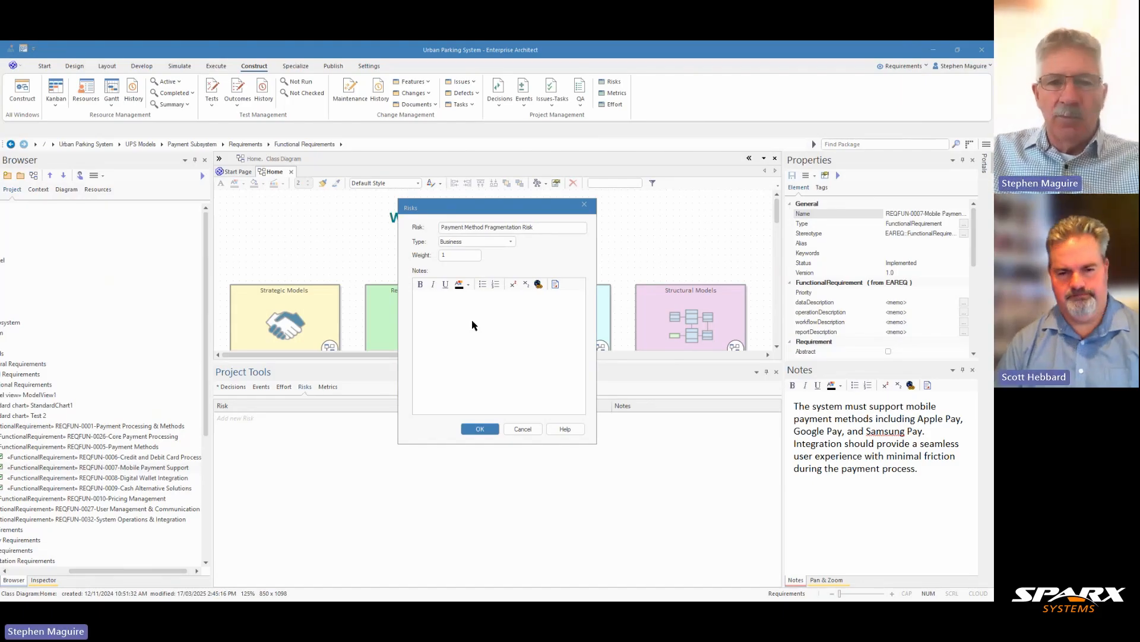
pyautogui.click(466, 306)
pyautogui.hotkey('ctrl', 'v')
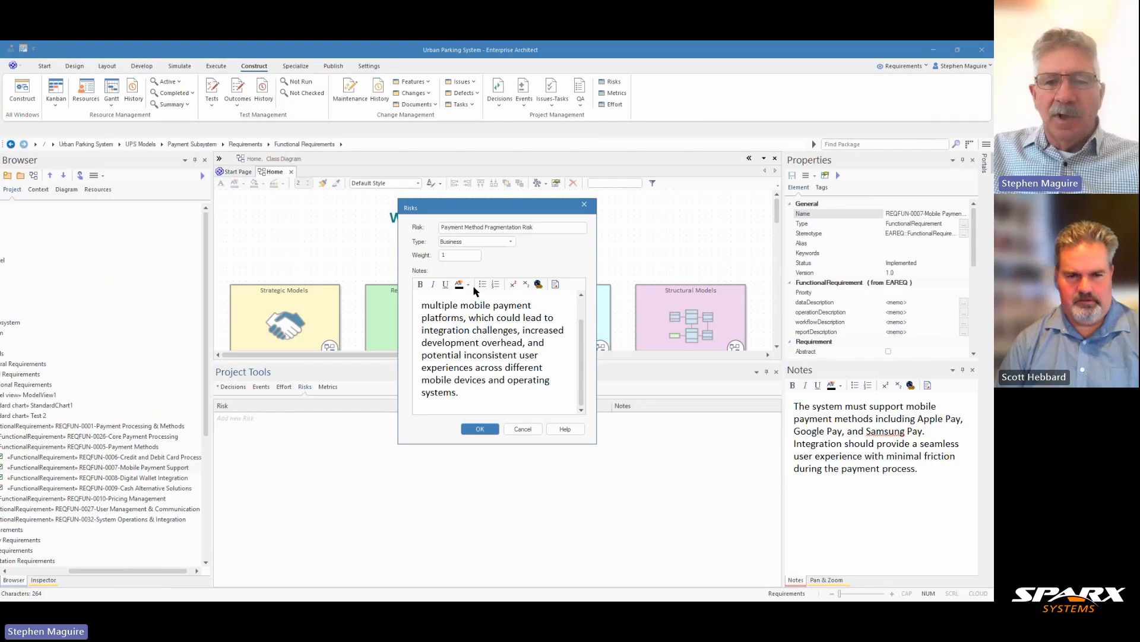
# - Classify the new payment fragmentation risk as Technical and save it to the requirement
pyautogui.click(510, 242)
pyautogui.click(511, 242)
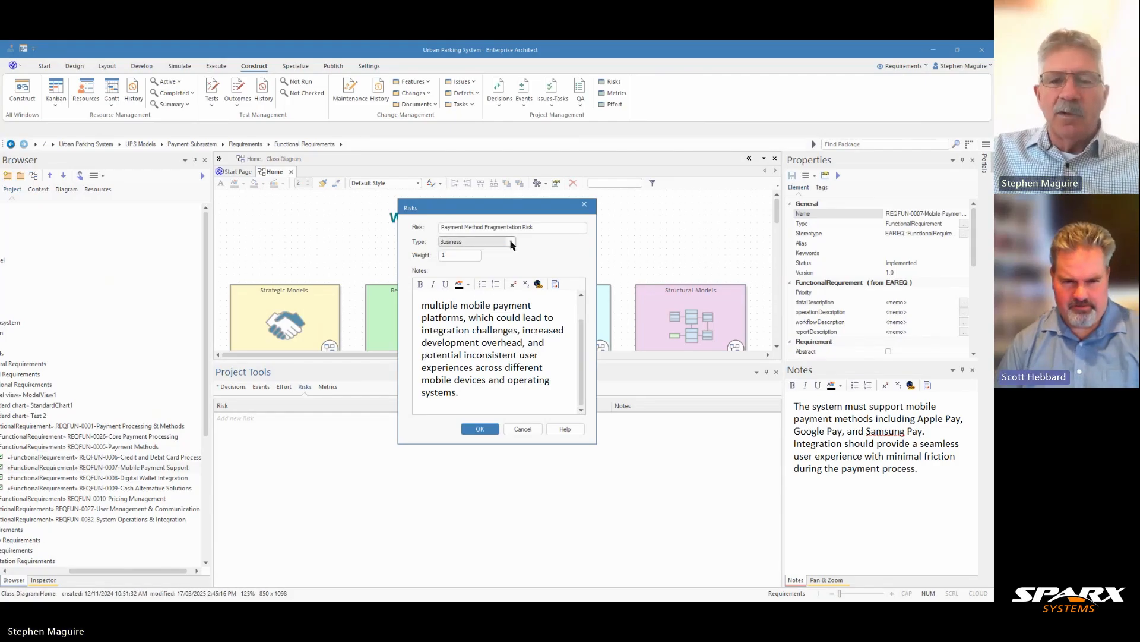
pyautogui.click(511, 242)
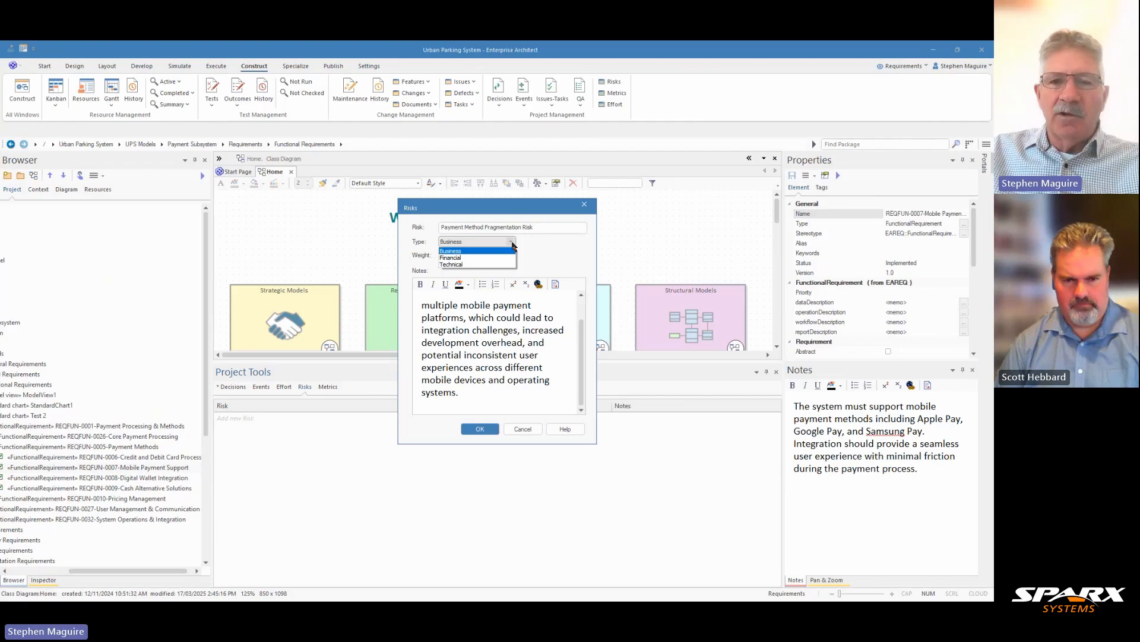
pyautogui.click(513, 246)
pyautogui.click(452, 254)
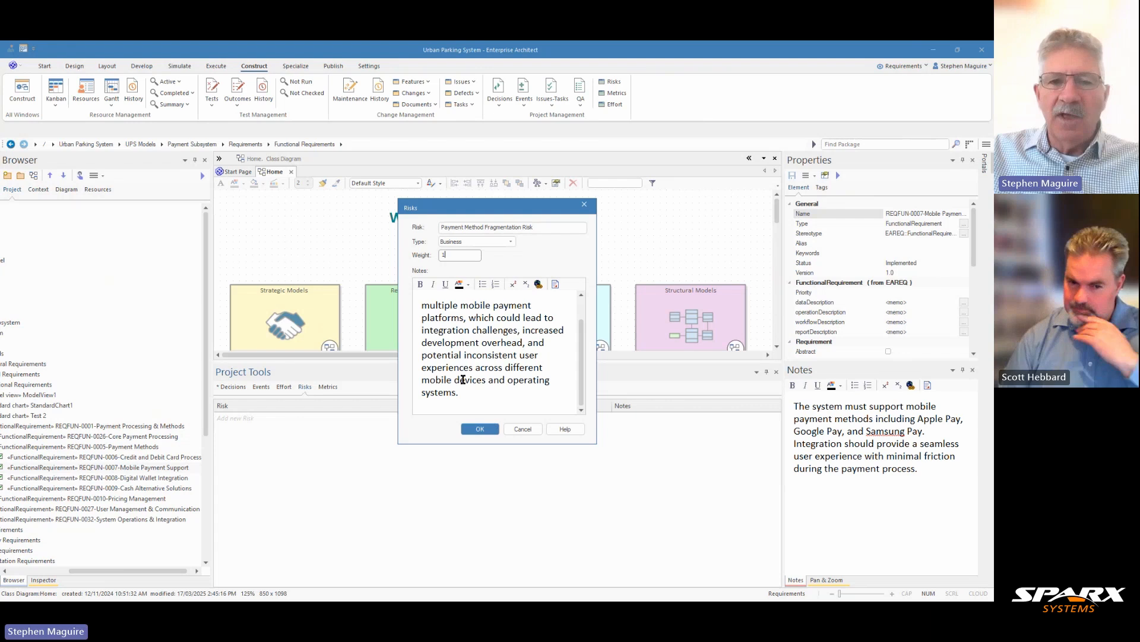
pyautogui.scroll(2, 542, 359)
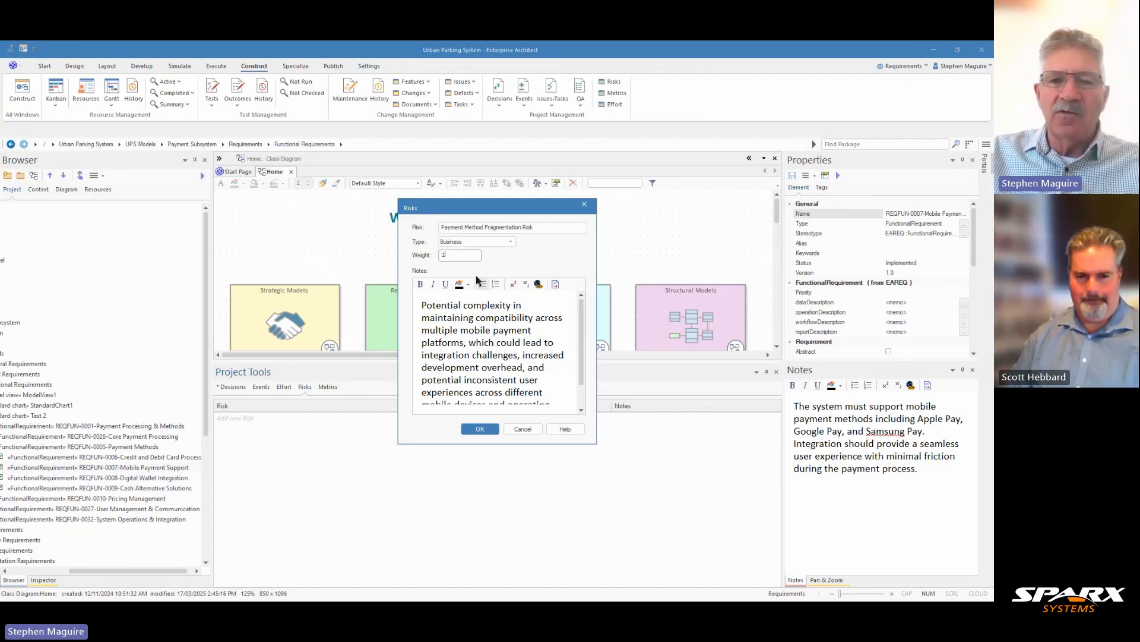
pyautogui.click(508, 243)
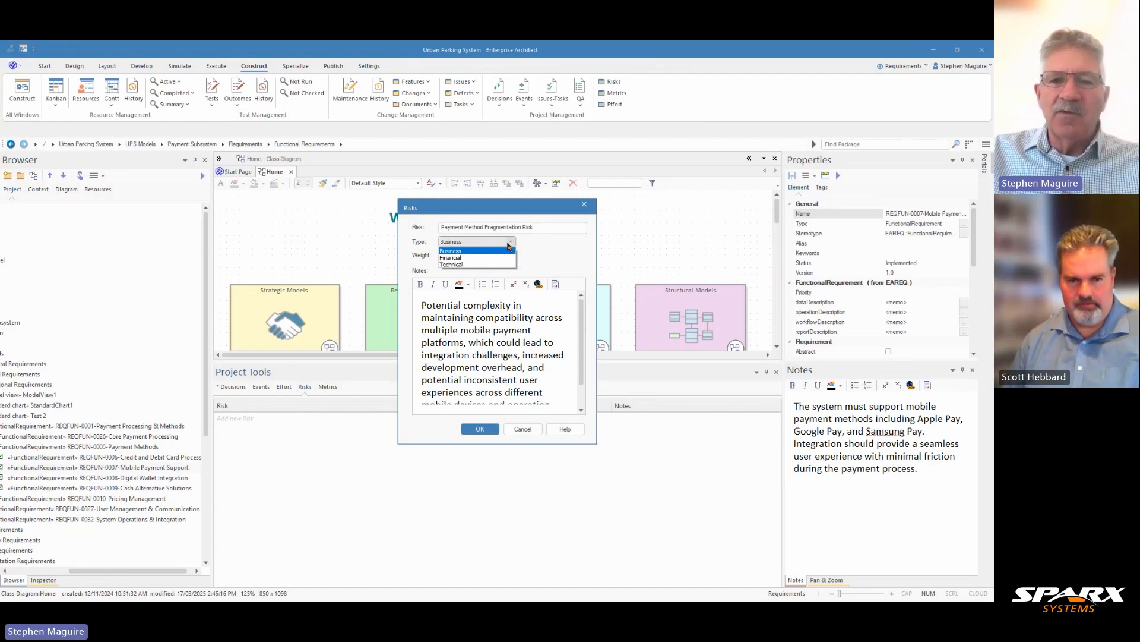
pyautogui.click(472, 265)
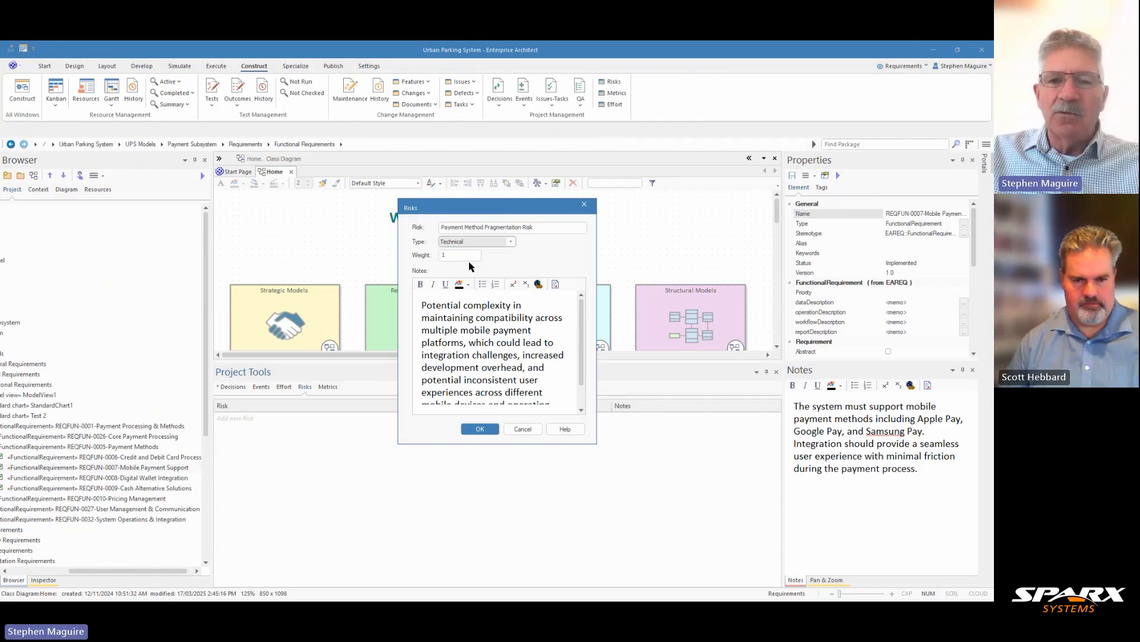
pyautogui.click(483, 430)
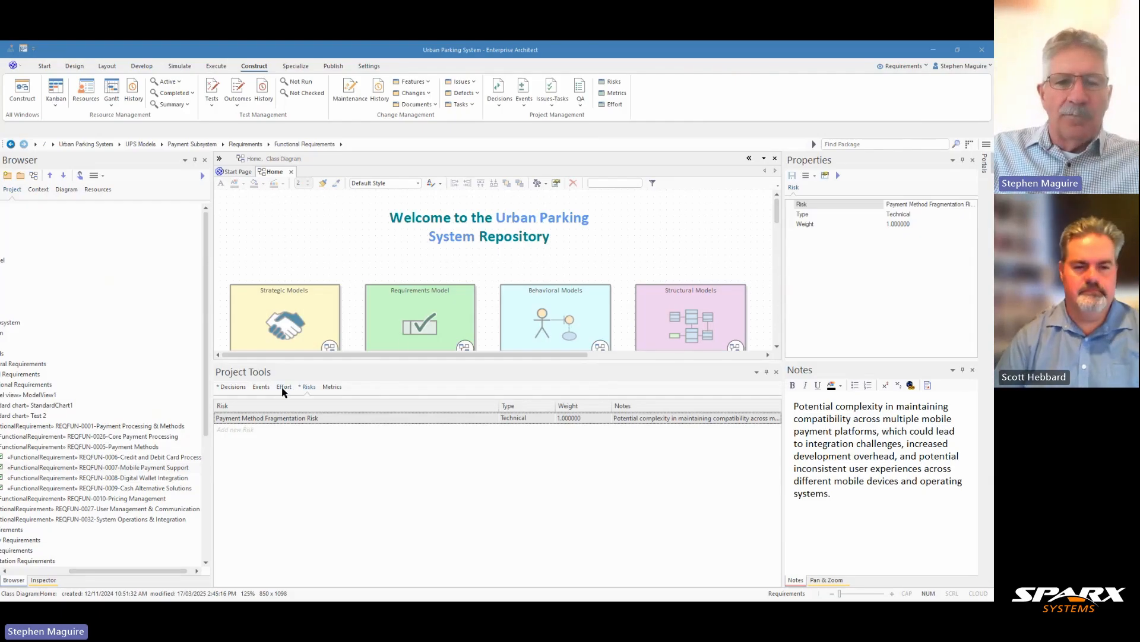
# - Add an event titled "Payment Authorization Confirmation Event", described as occurring when the mobile payment provider validates the transaction and sends a secure confirmation
pyautogui.click(260, 387)
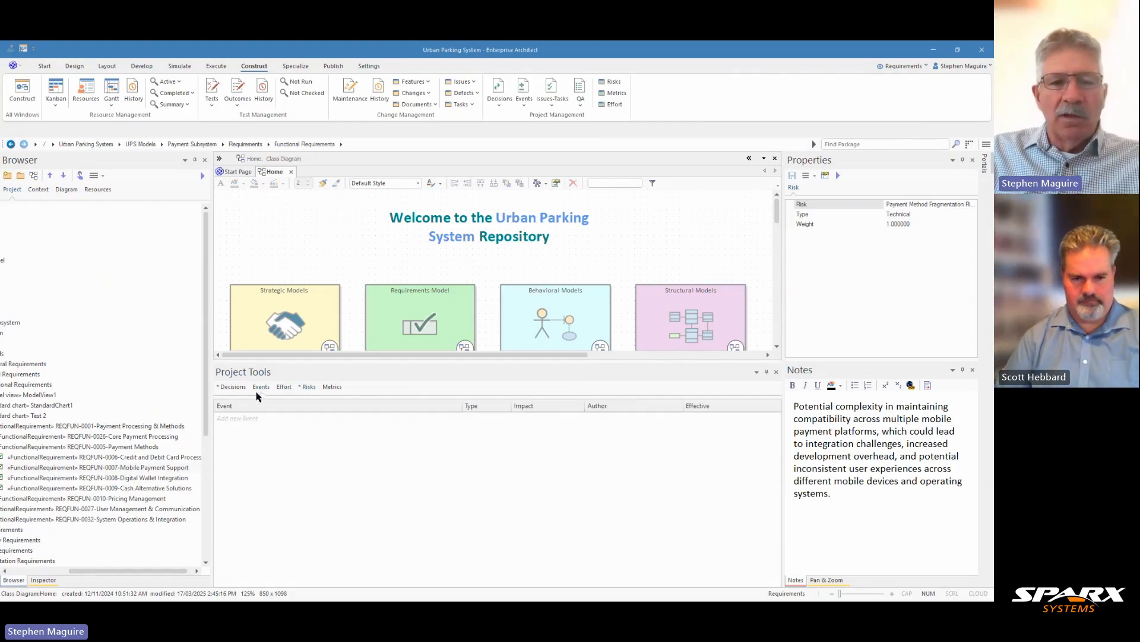
pyautogui.rightClick(242, 420)
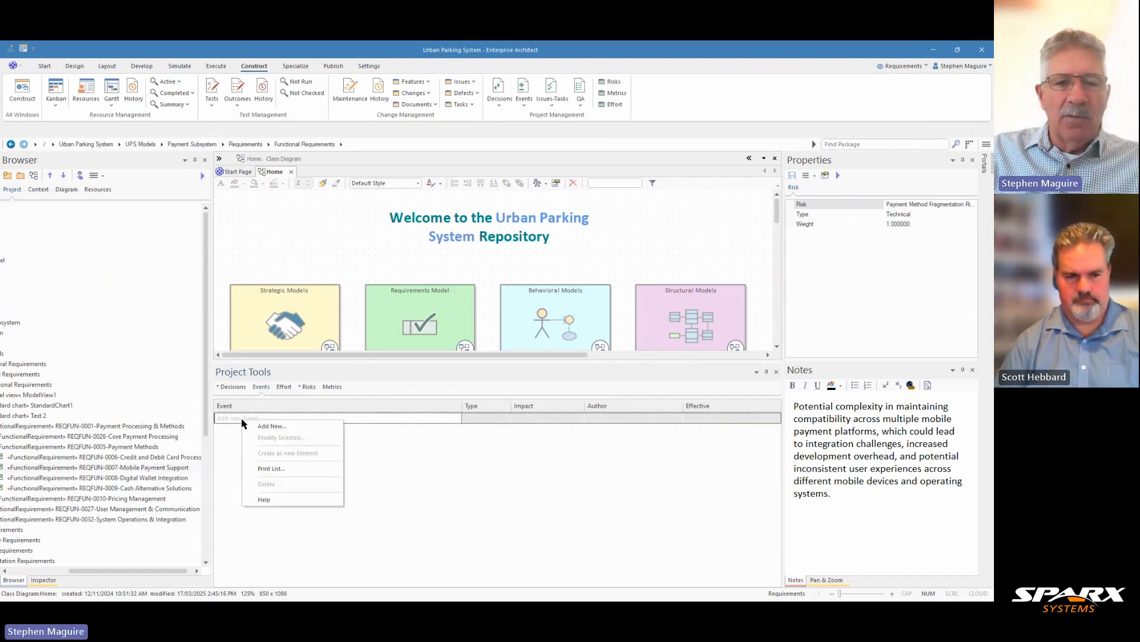
pyautogui.click(265, 428)
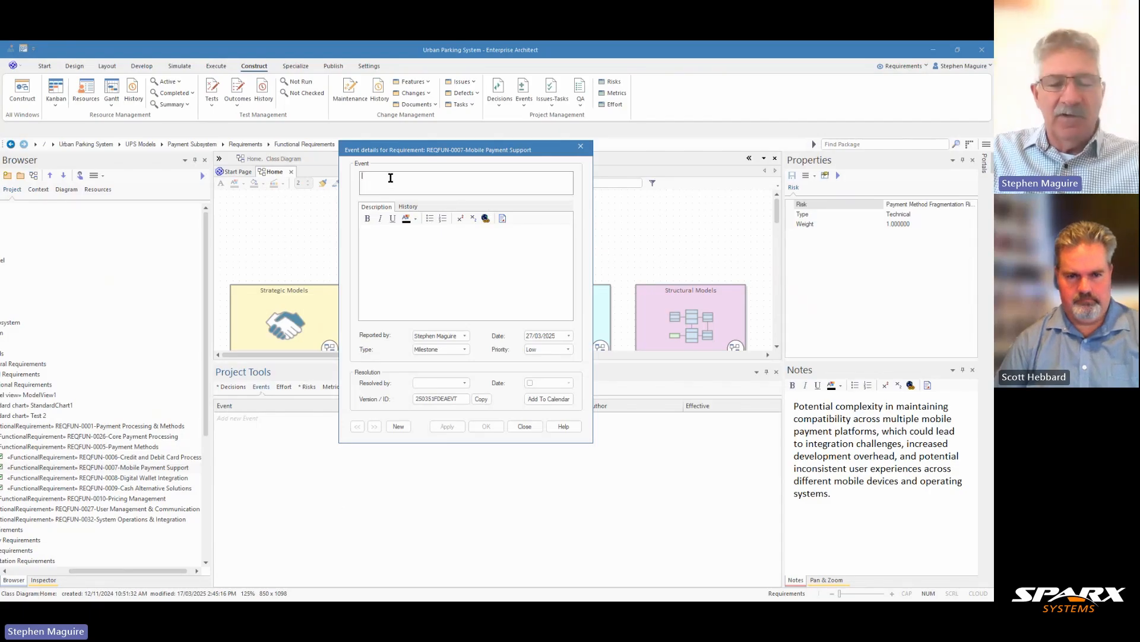
pyautogui.write('Payment Authorization Confirmation Event')
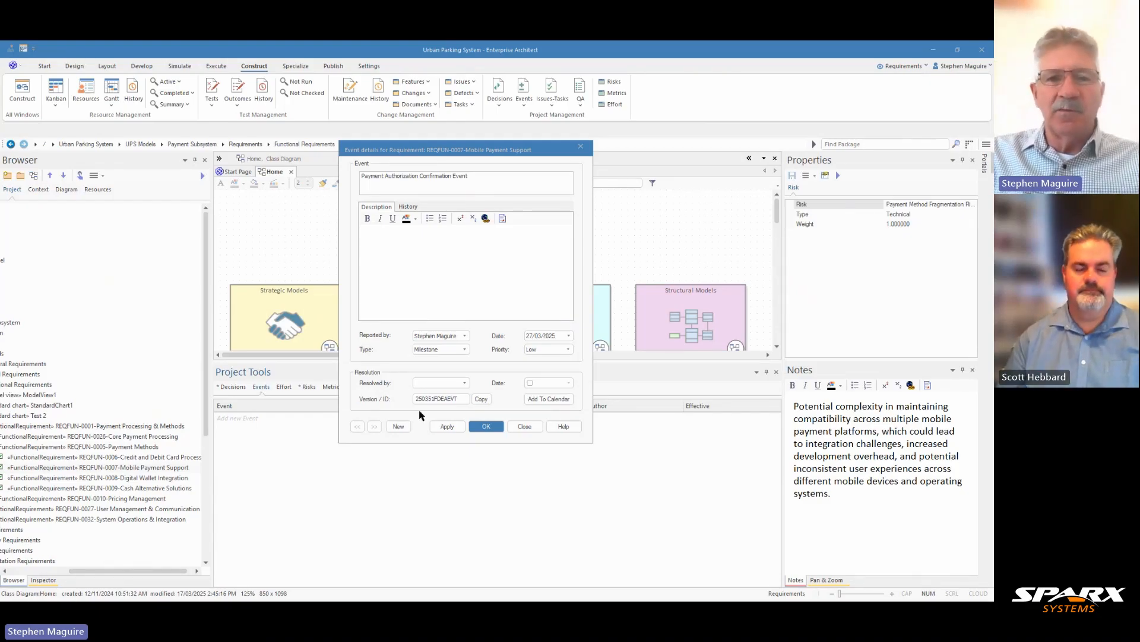
pyautogui.click(443, 241)
pyautogui.write('Occurs when the mobile payment provider validates the transaction, sending a cryptographically secure confirmation back to the parking system to complete the payment and update the parking session status.')
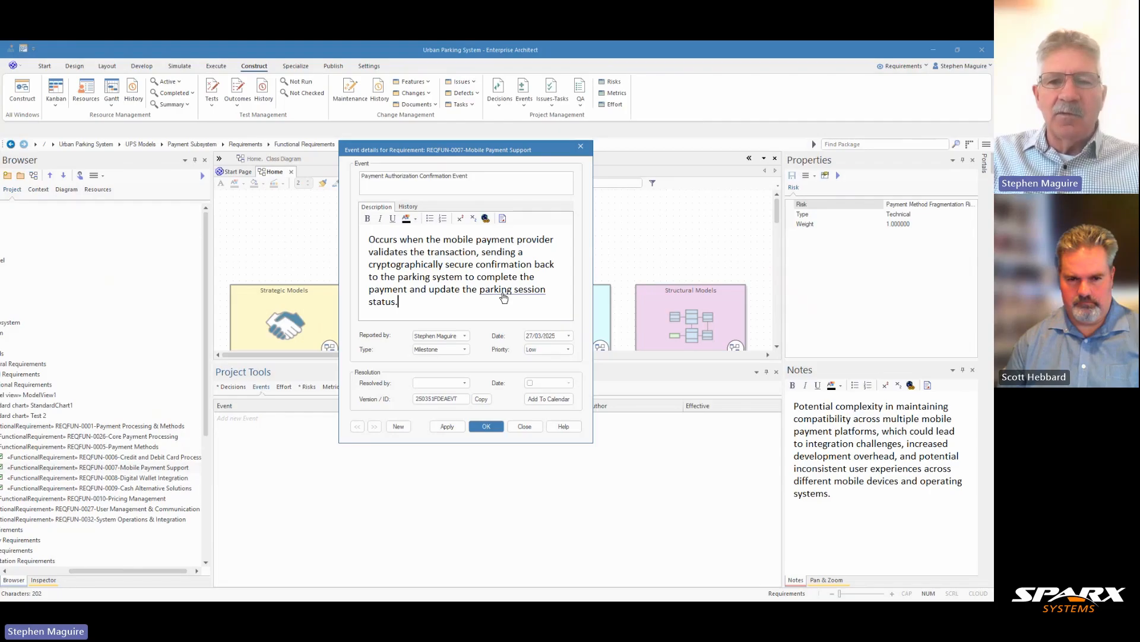
pyautogui.moveTo(504, 296)
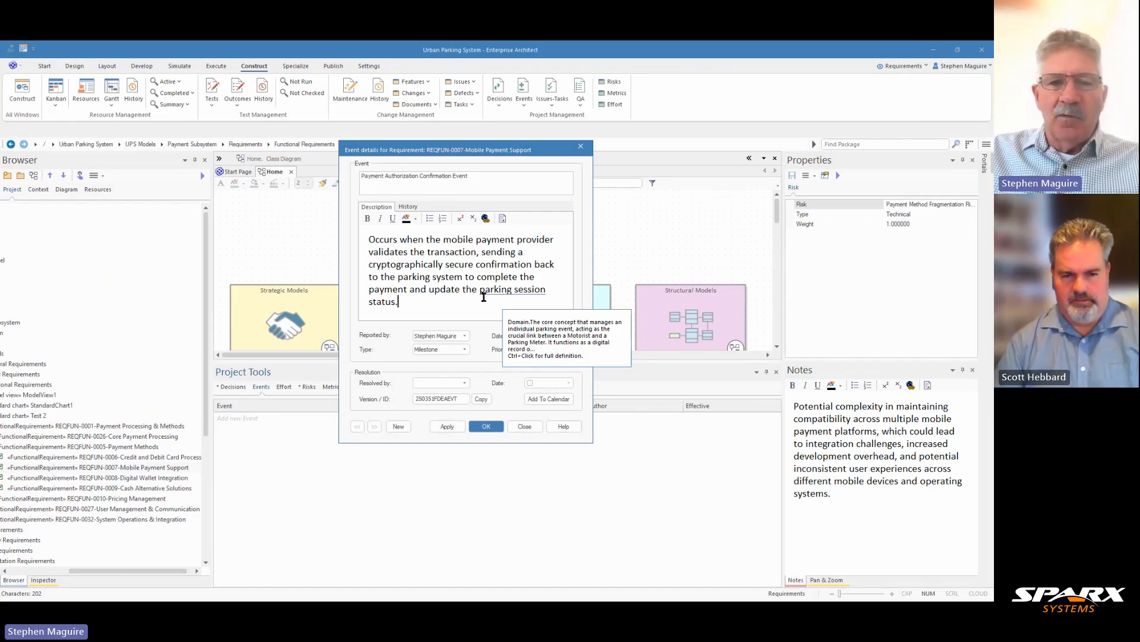
# - Change the person reporting the event, date it 19/03/2025, apply the entry and close the event details
pyautogui.click(464, 336)
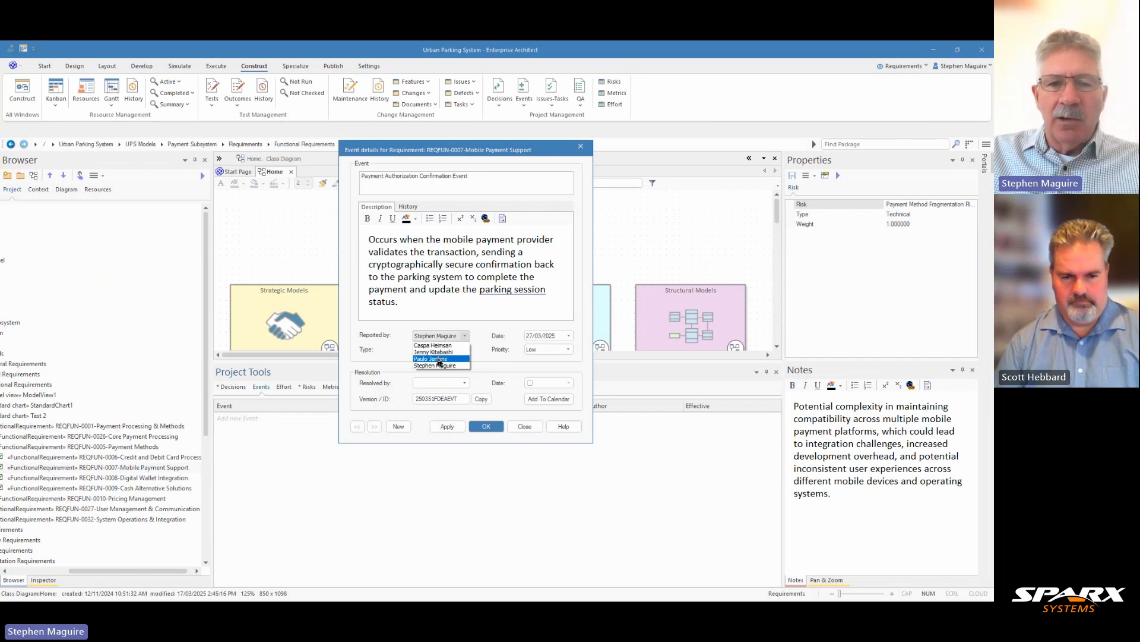
pyautogui.click(438, 358)
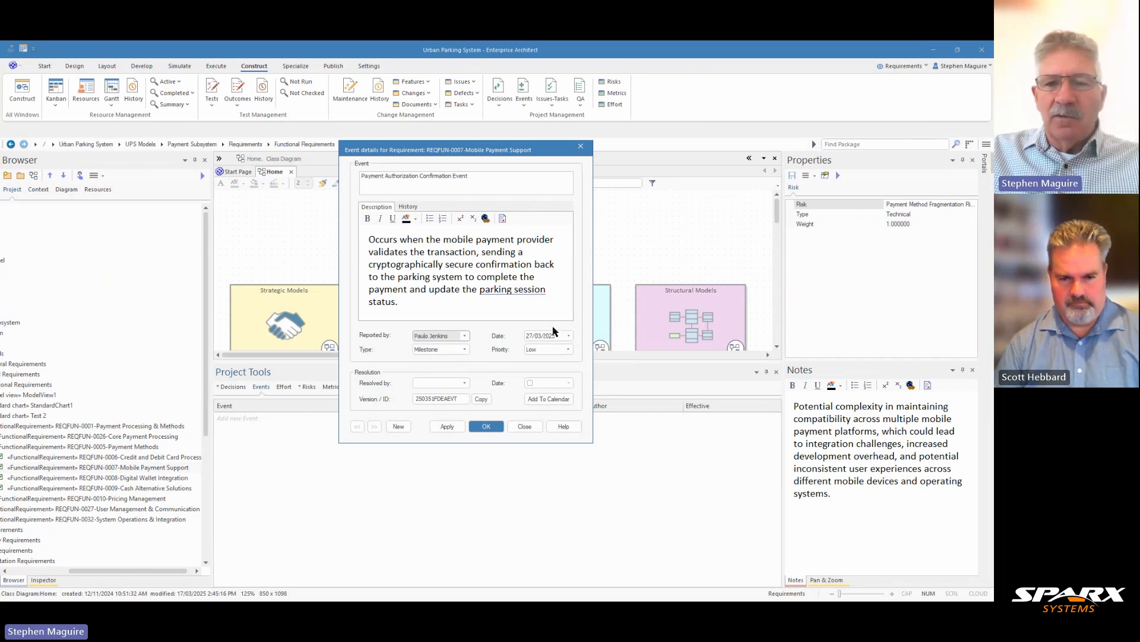
pyautogui.click(568, 338)
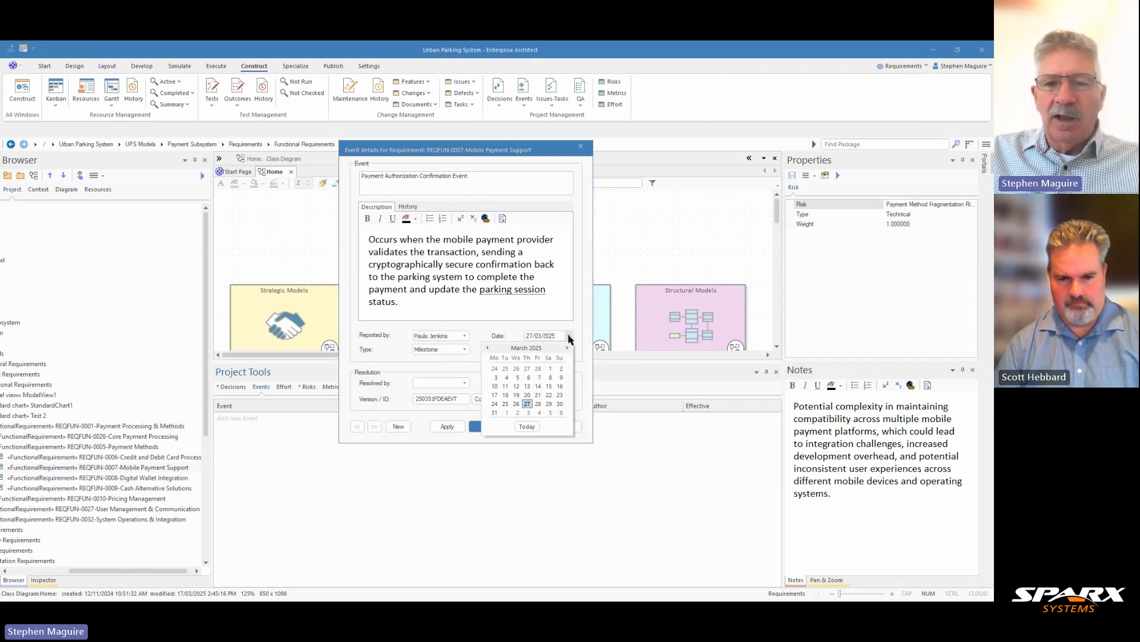
pyautogui.click(516, 394)
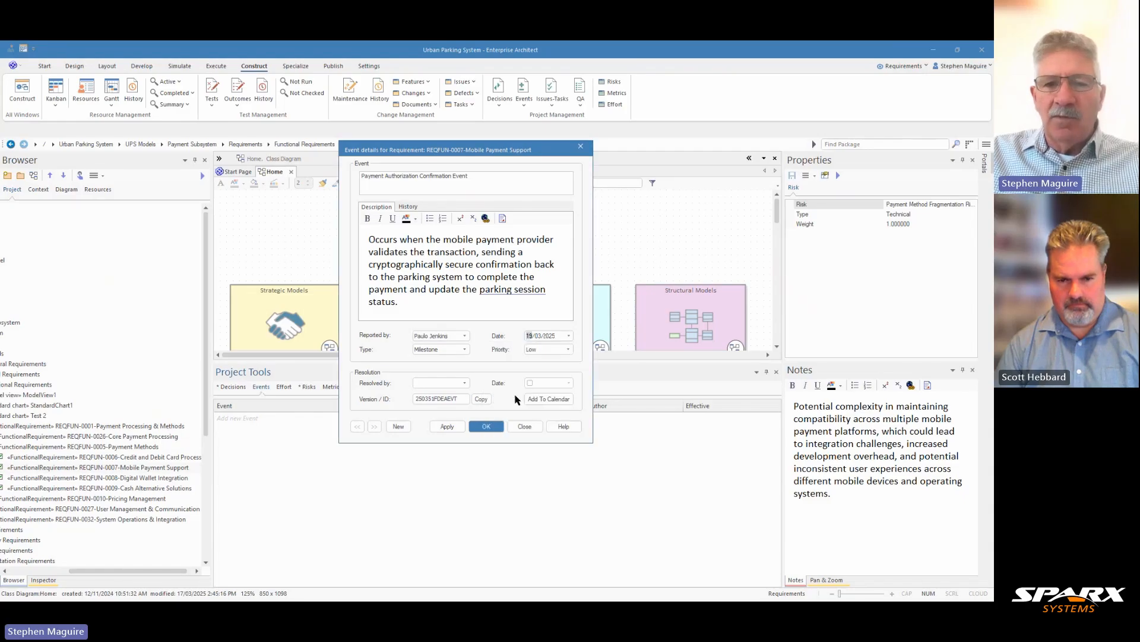
pyautogui.click(447, 426)
pyautogui.click(524, 426)
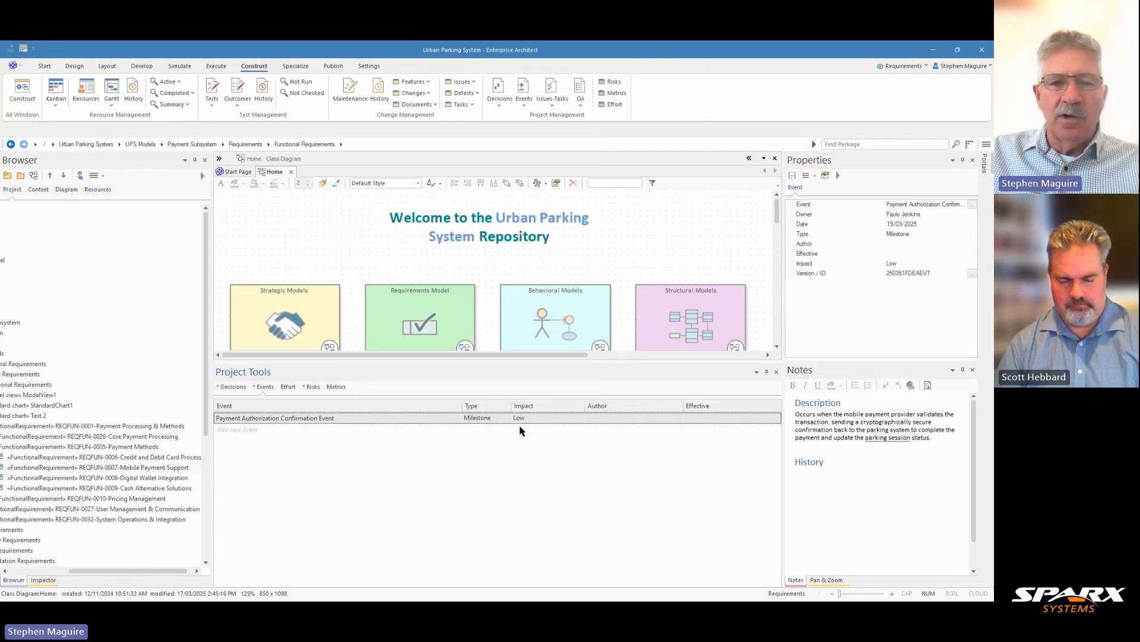
# - Review the decisions, events and risks lists recorded against the Mobile Payment Support requirement
pyautogui.click(235, 387)
pyautogui.click(263, 388)
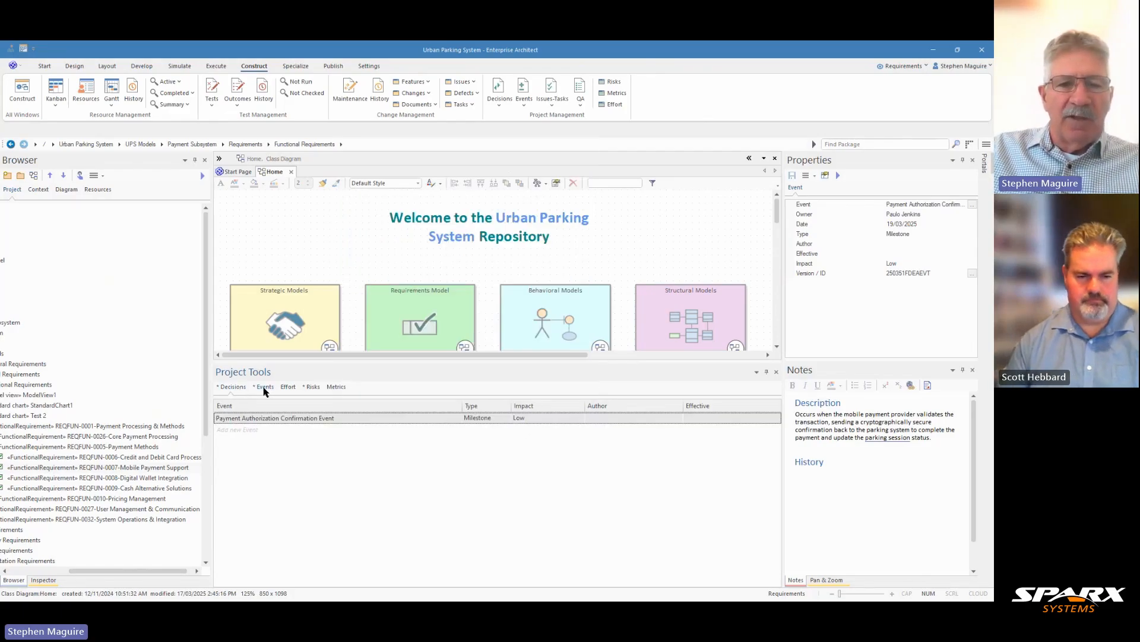
pyautogui.click(313, 388)
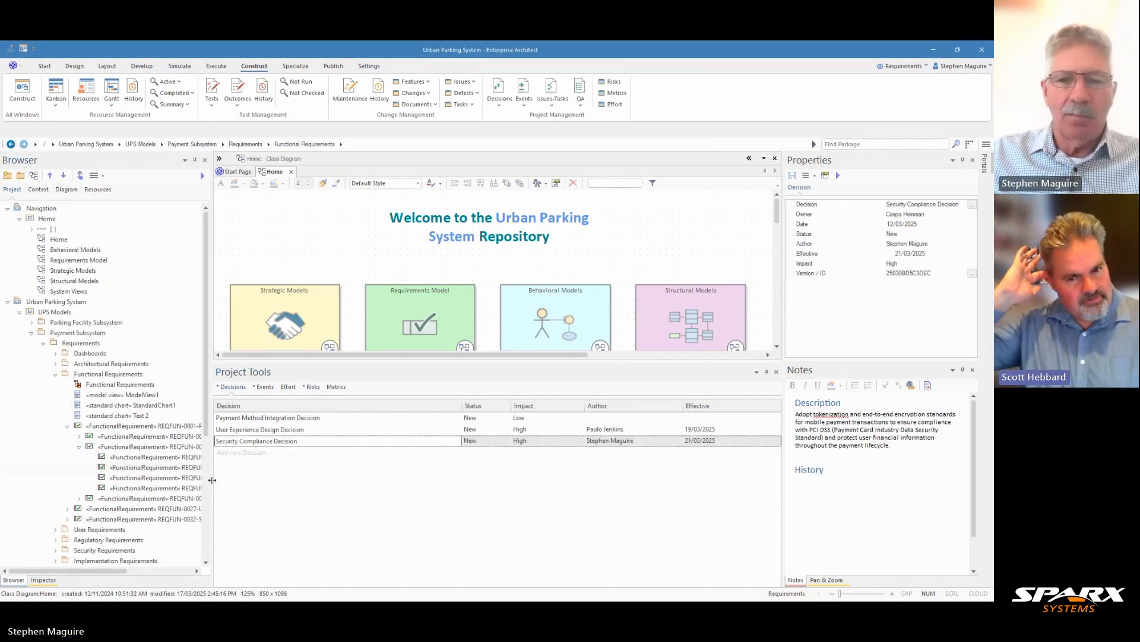
# - Widen the Browser pane, look through the requirement's events and metrics lists, and return to its decisions
pyautogui.moveTo(213, 480); pyautogui.dragTo(274, 494)
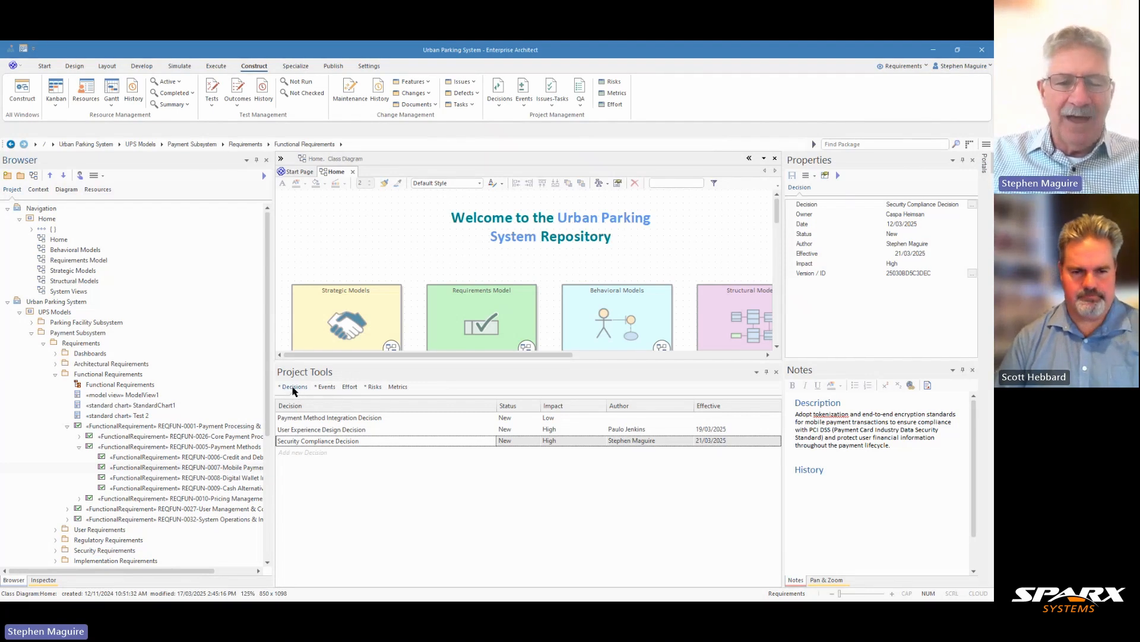
pyautogui.click(327, 388)
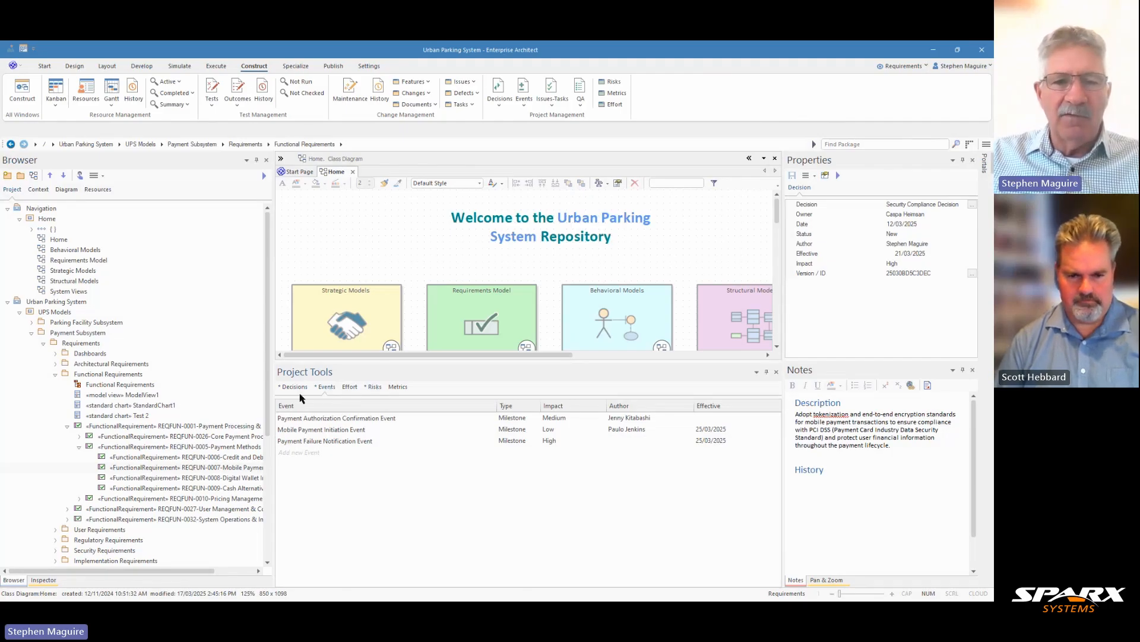
pyautogui.click(350, 388)
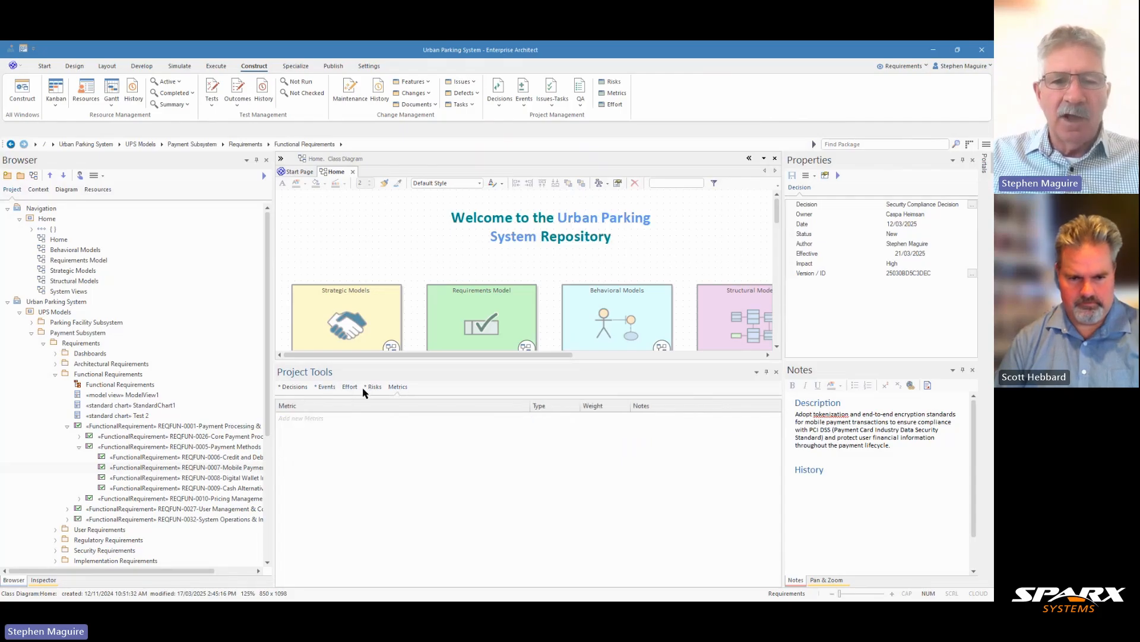
pyautogui.click(298, 387)
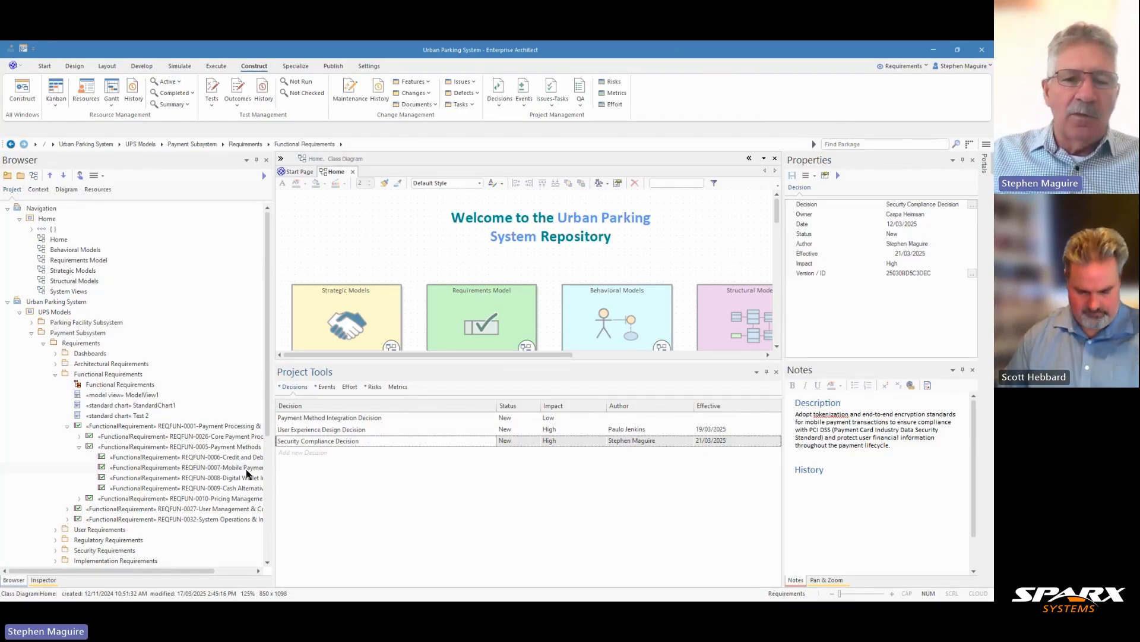
# - Open the details of the User Experience Design Decision and read through its full description
pyautogui.click(291, 430)
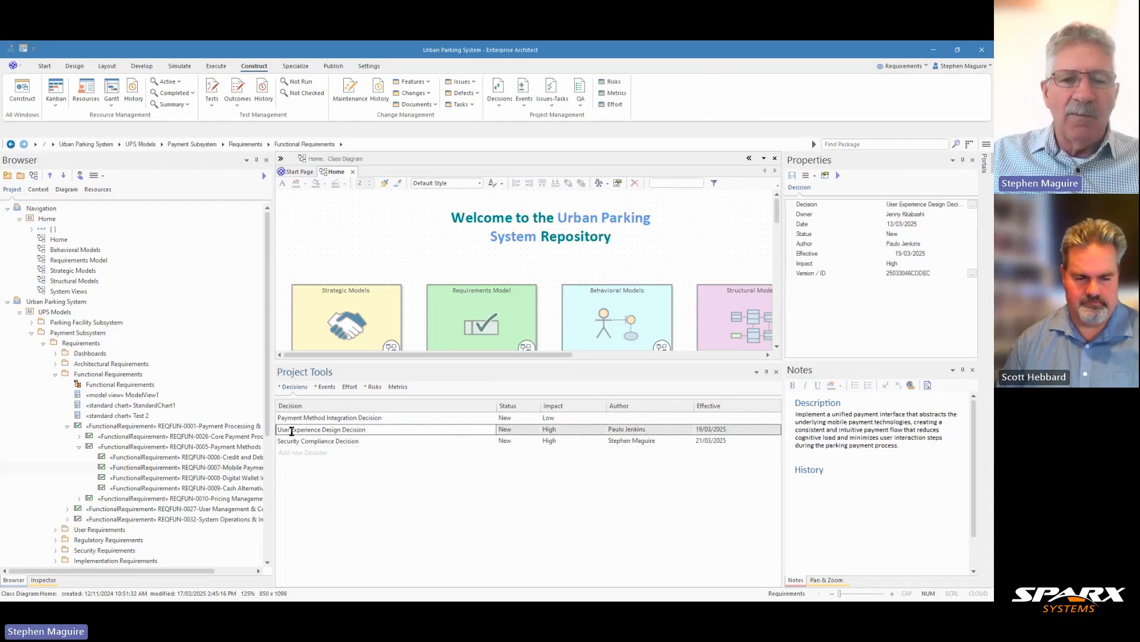
pyautogui.rightClick(291, 430)
pyautogui.click(315, 449)
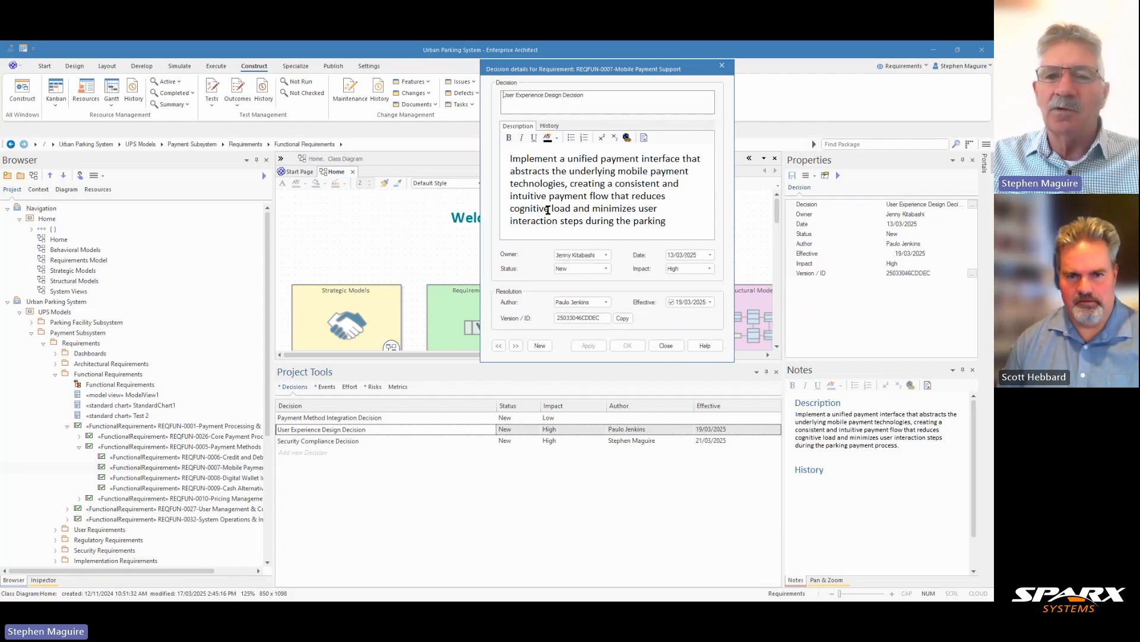
pyautogui.scroll(-1, 581, 212)
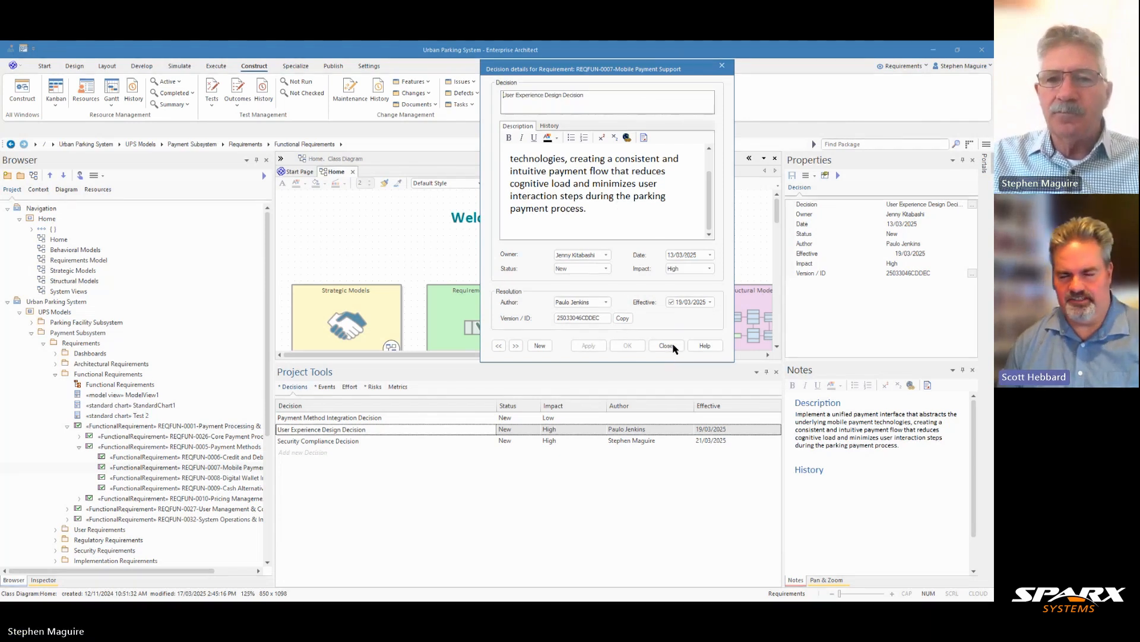
pyautogui.scroll(1, 654, 217)
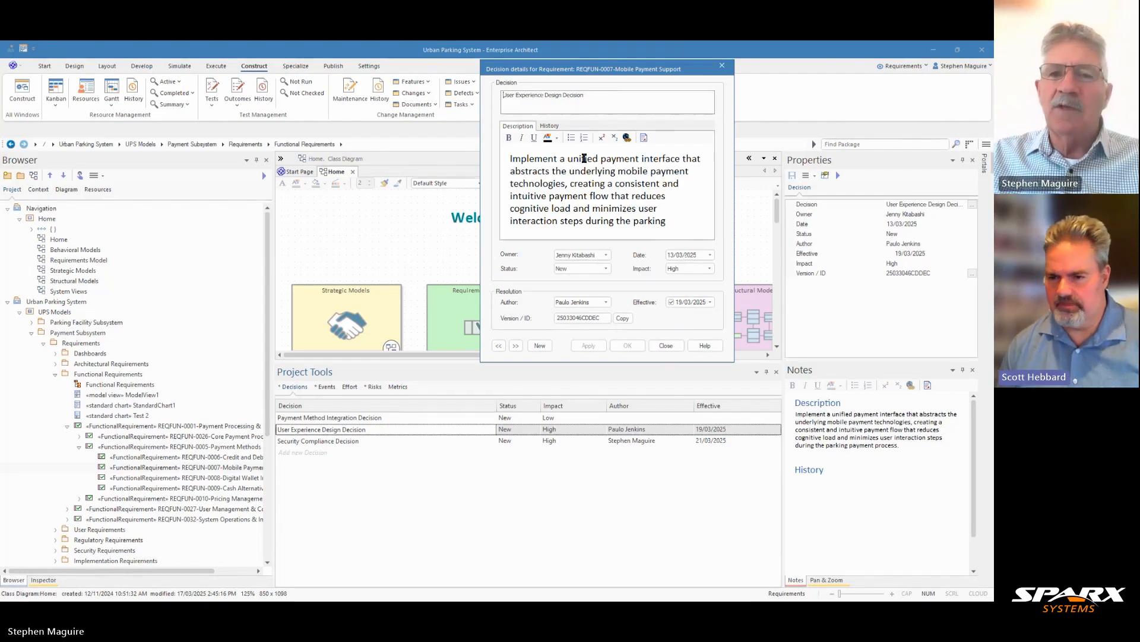
# - Insert a date and time stamp in the decision's history, followed by a line reading "The decision....."
pyautogui.click(550, 126)
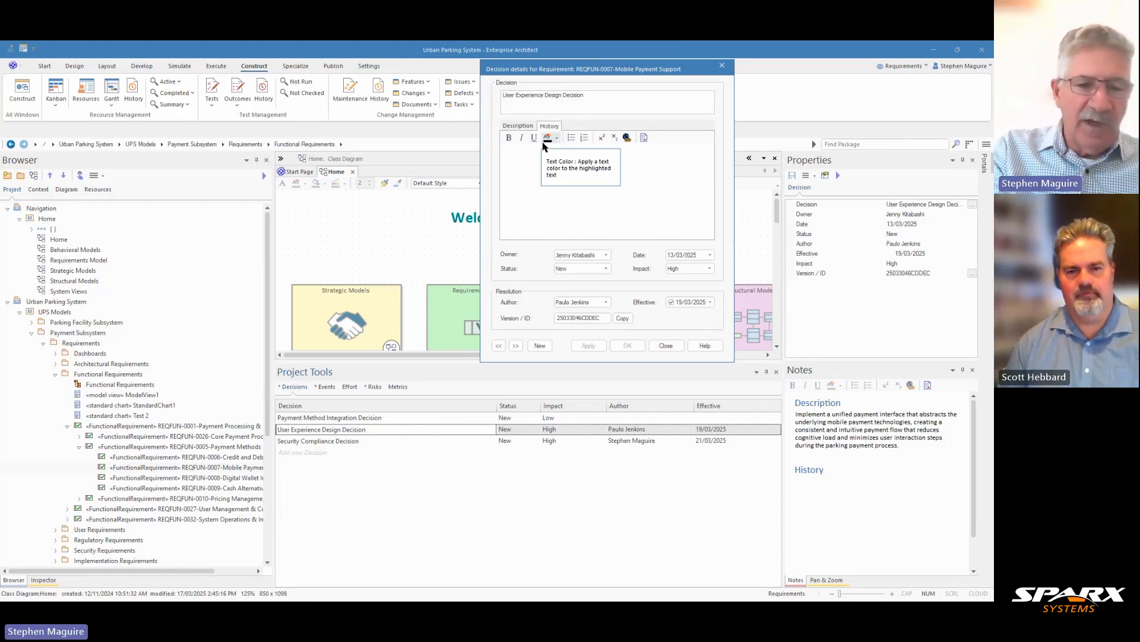
pyautogui.press('F5')
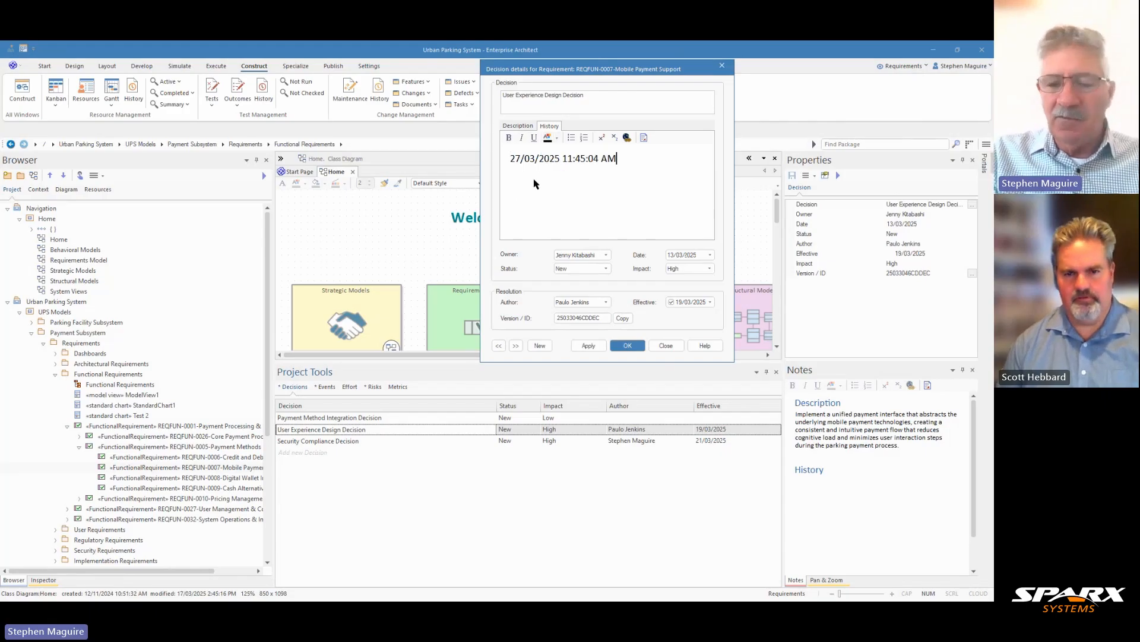
pyautogui.press('Return')
pyautogui.write('T')
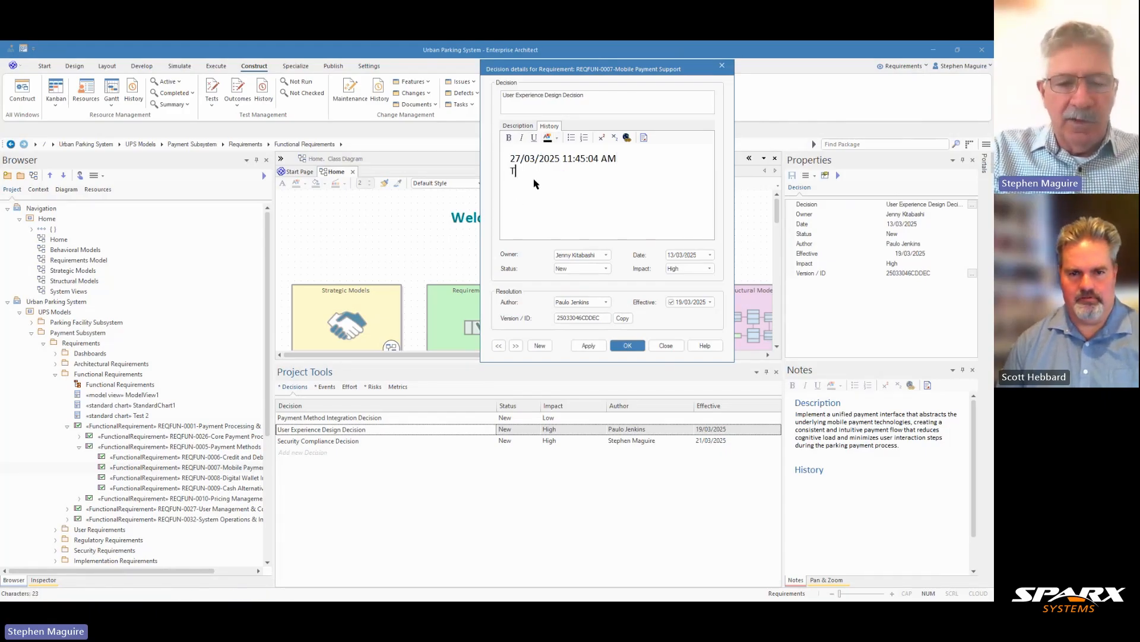
pyautogui.write('he decision')
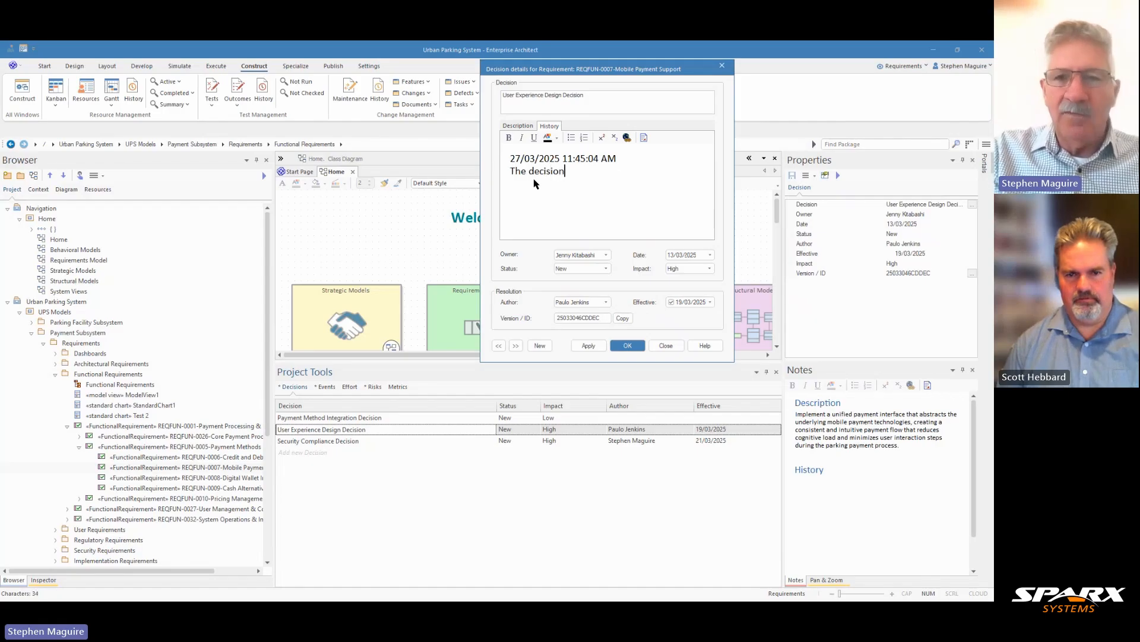
pyautogui.write('.....')
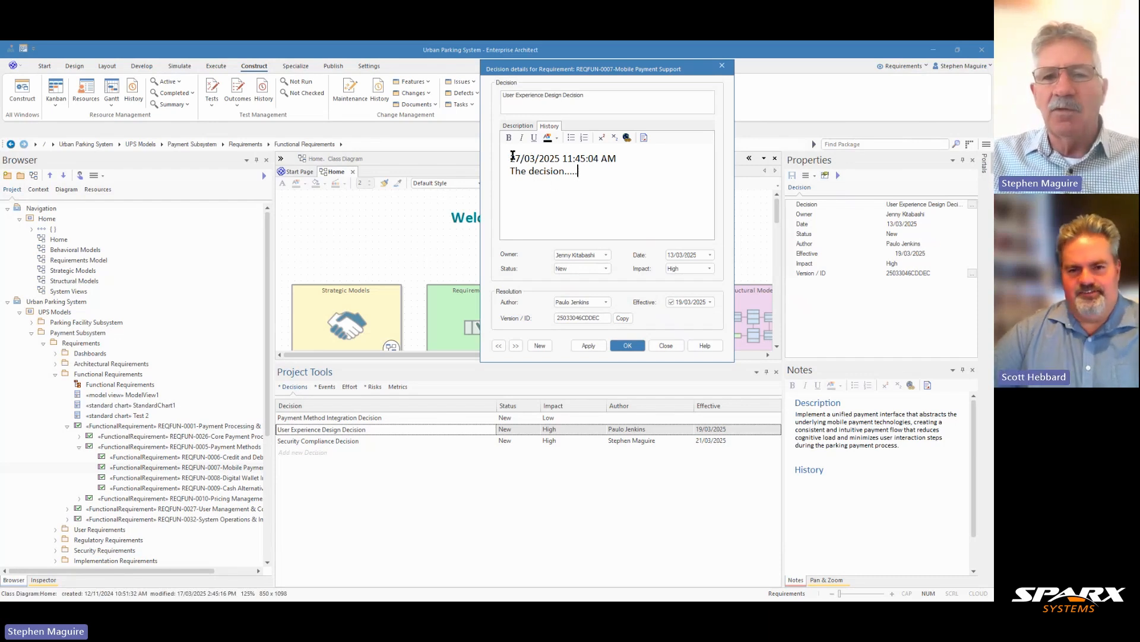
# - Delete the whole history entry from the User Experience Design Decision and close its details, saving the changes
pyautogui.moveTo(511, 156); pyautogui.dragTo(594, 187)
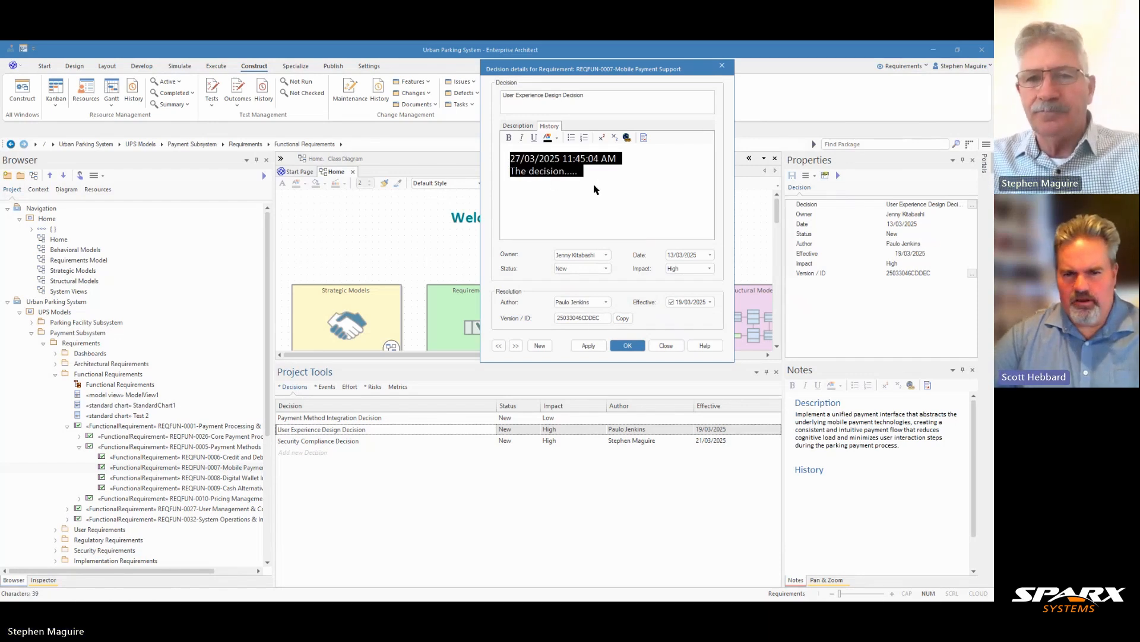
pyautogui.press('Delete')
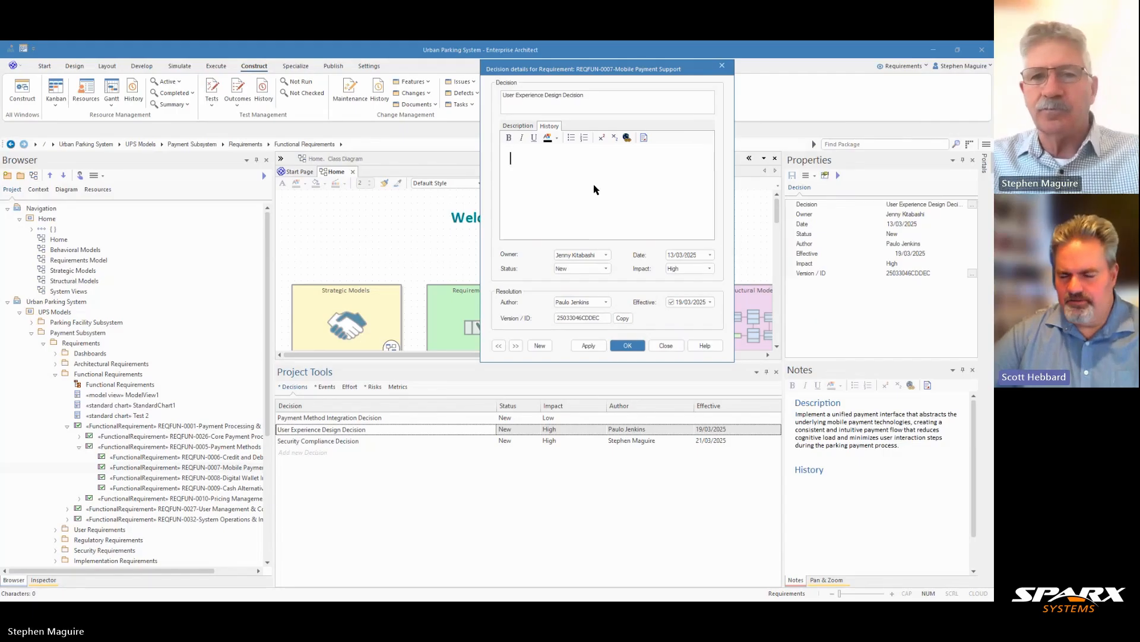
pyautogui.click(515, 130)
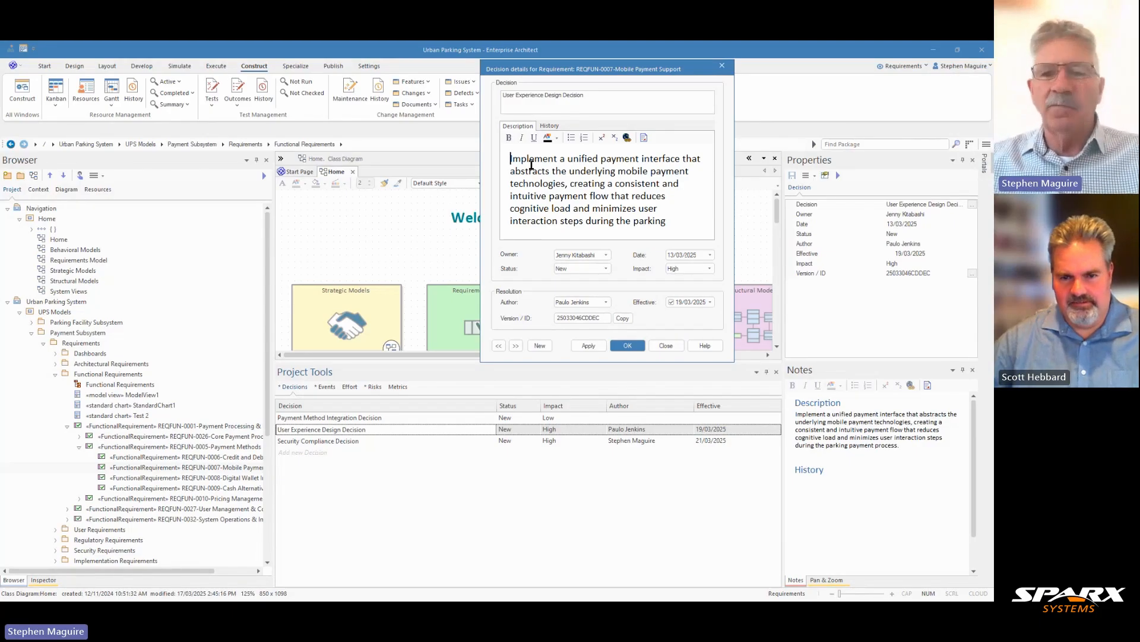
pyautogui.click(666, 347)
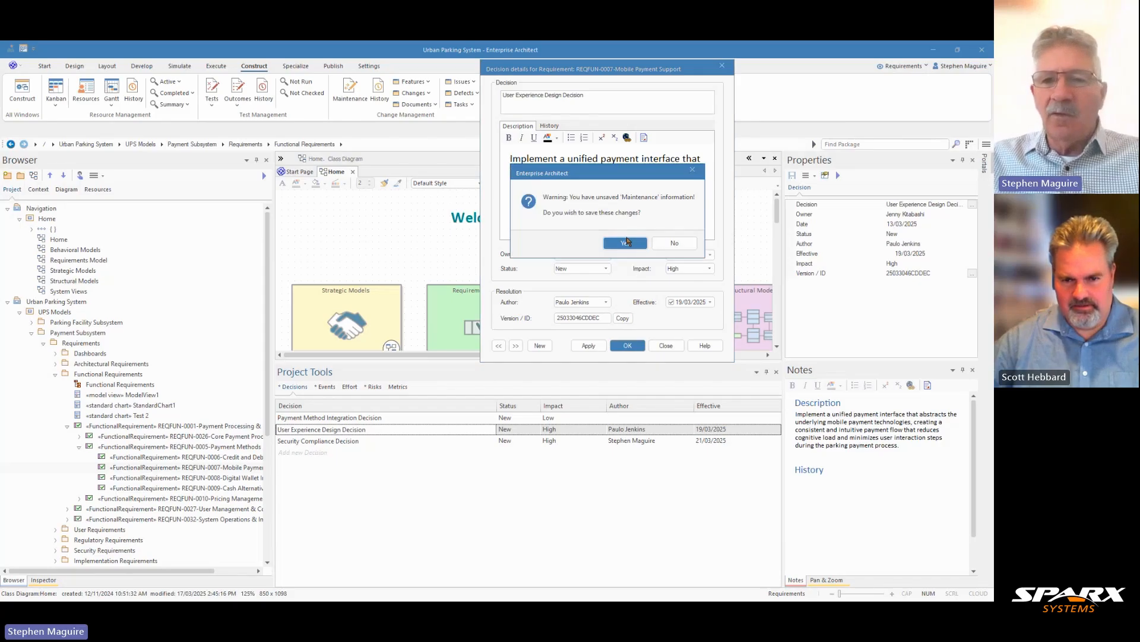
pyautogui.click(627, 243)
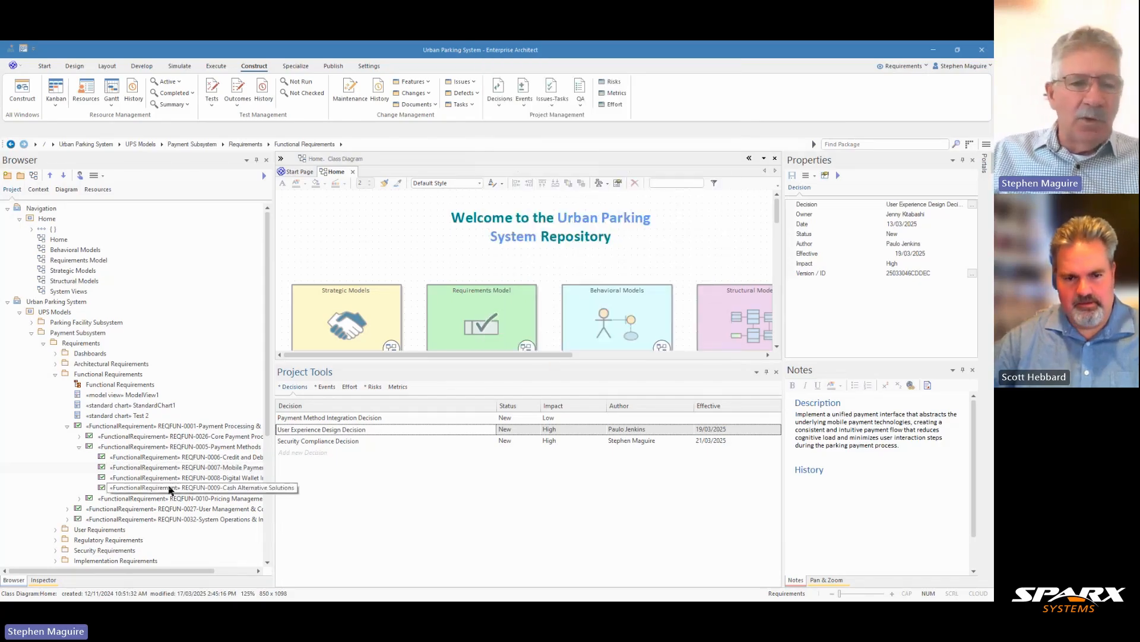
# - Inspect the Mobile Payment Support requirement's project and maintenance items in the Inspector, checking which item types it can show
pyautogui.click(210, 469)
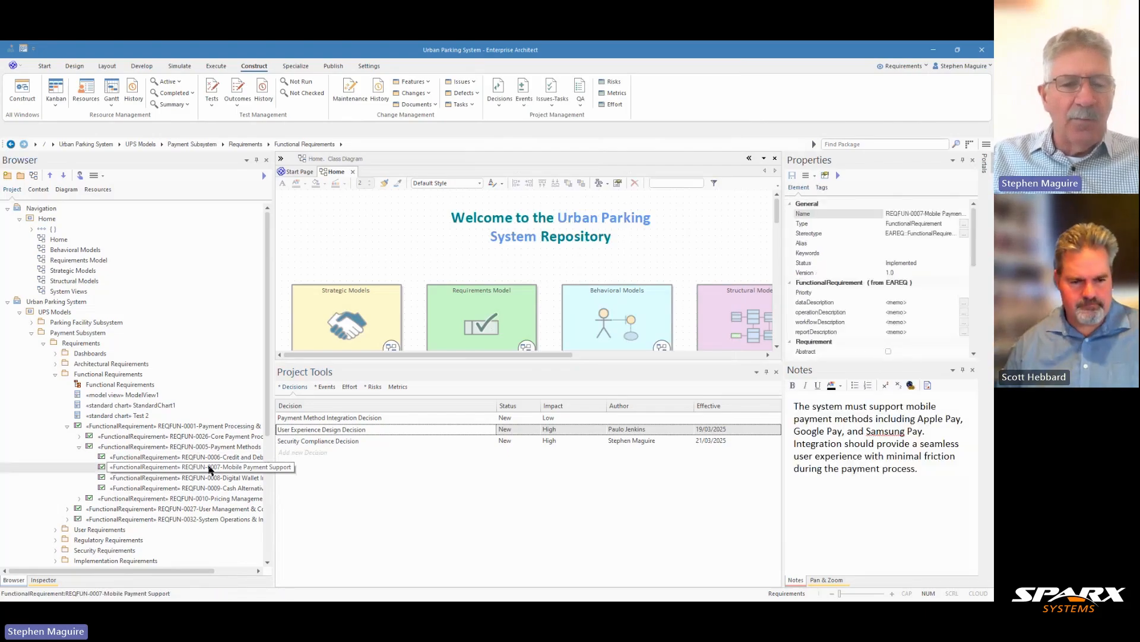
pyautogui.click(44, 580)
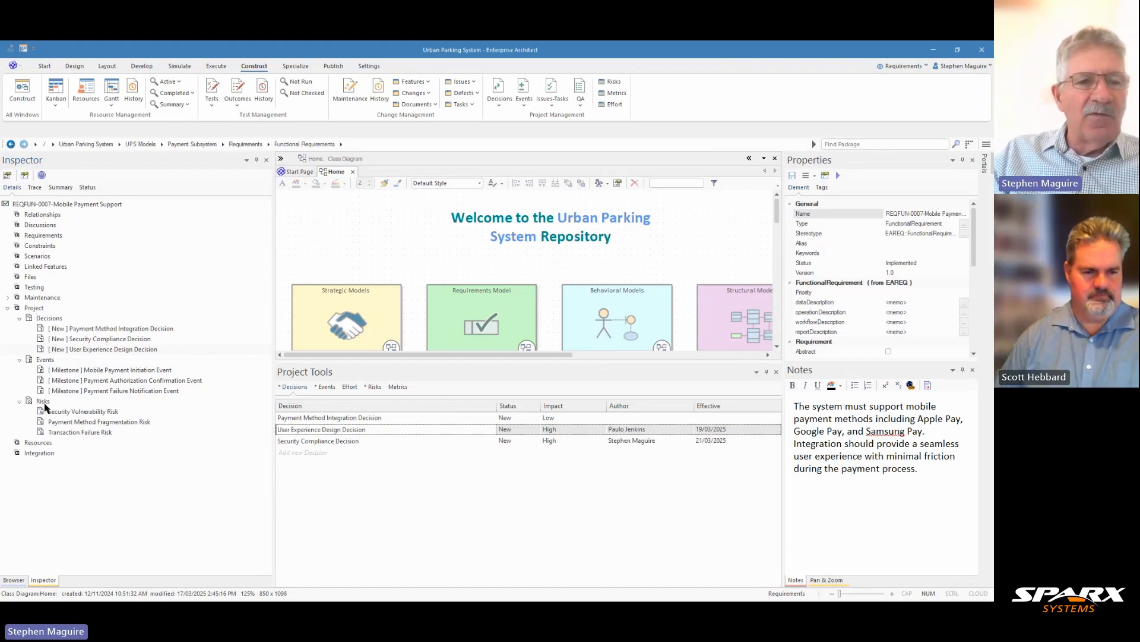
pyautogui.rightClick(37, 309)
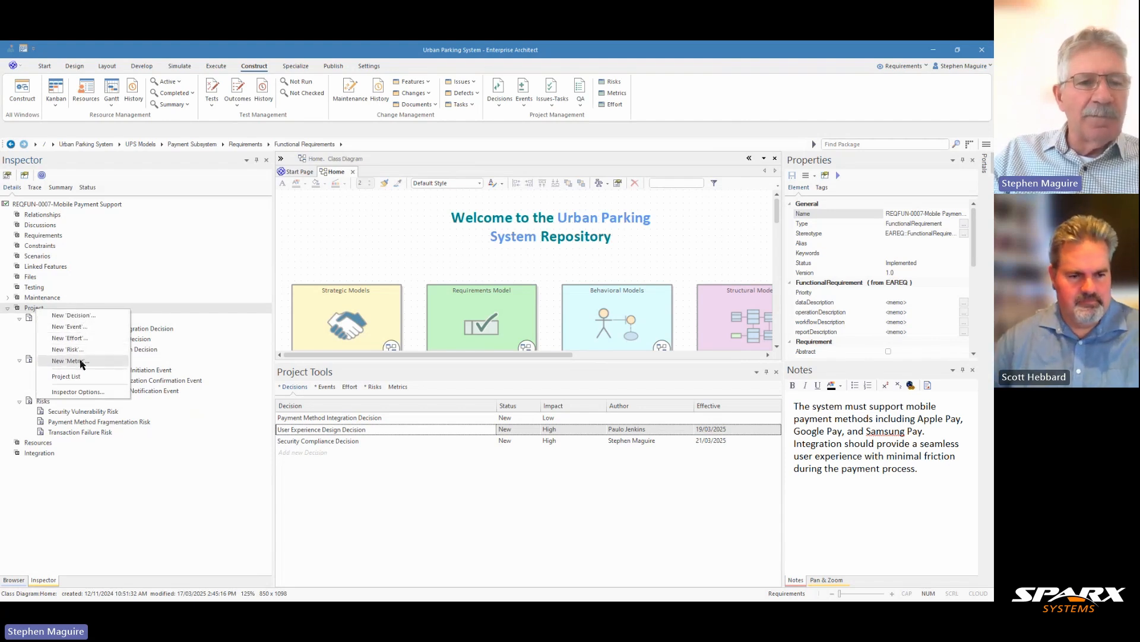
pyautogui.click(85, 393)
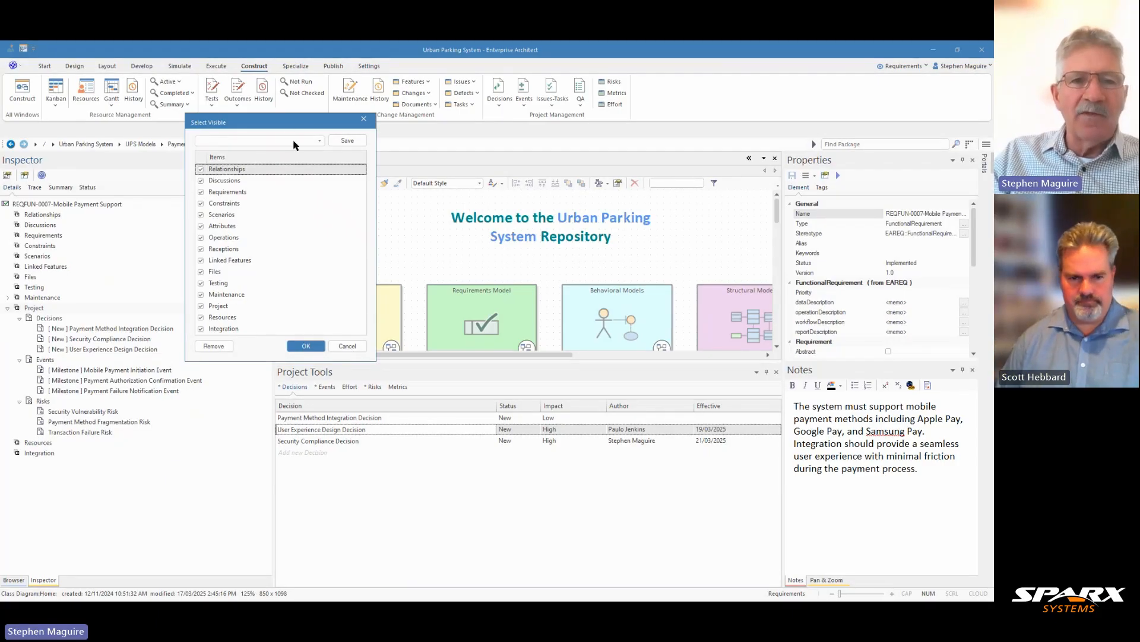
pyautogui.click(348, 346)
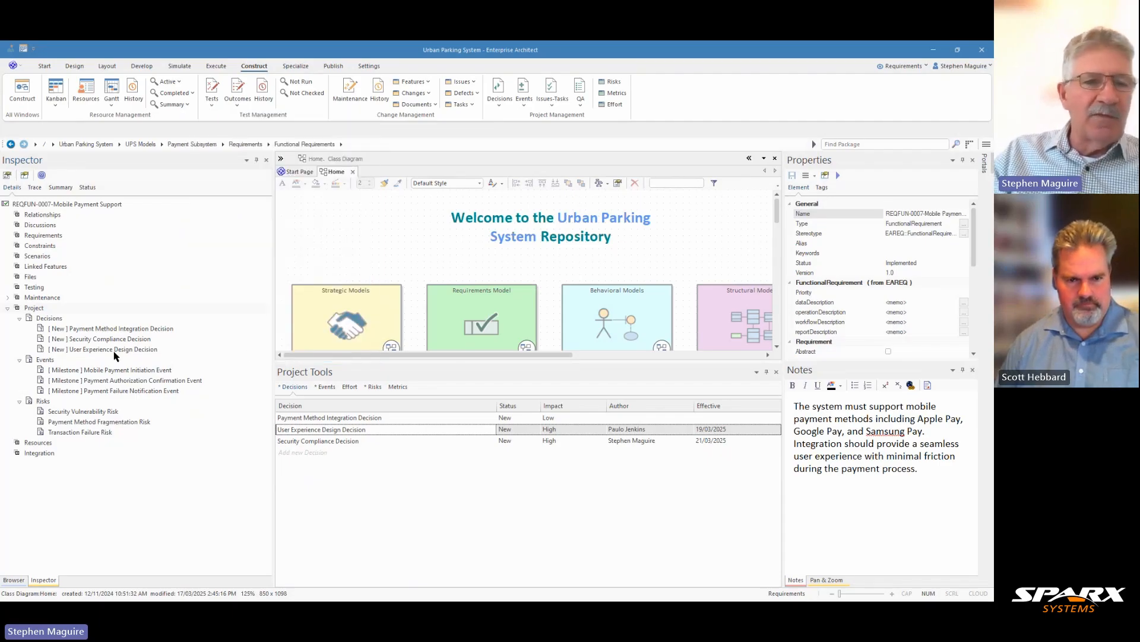
pyautogui.click(8, 298)
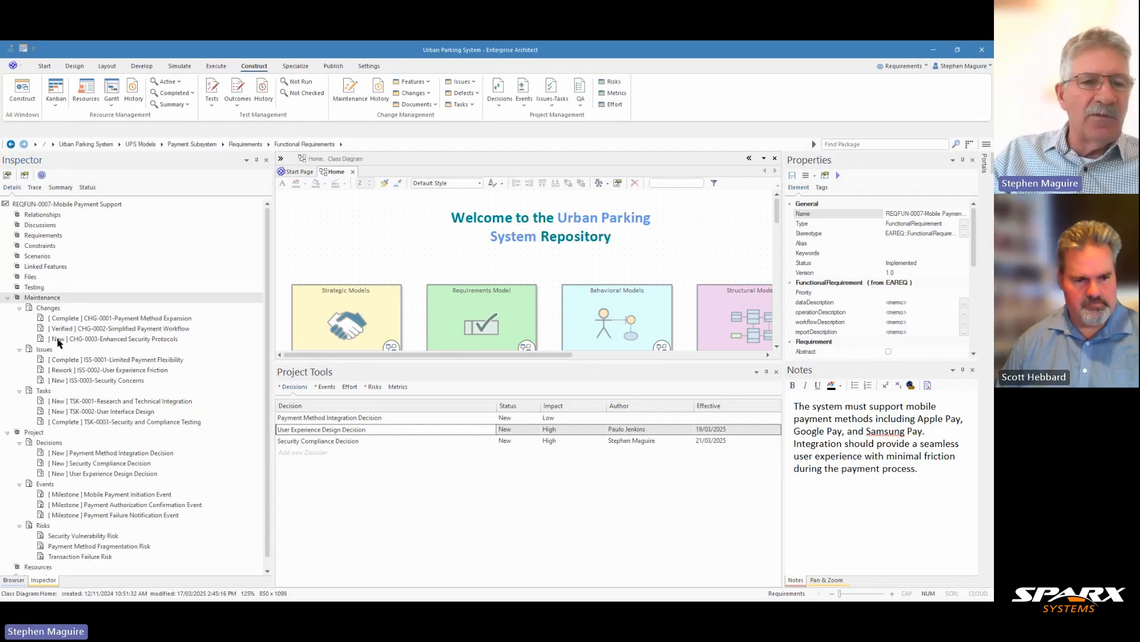
pyautogui.scroll(-1, 80, 373)
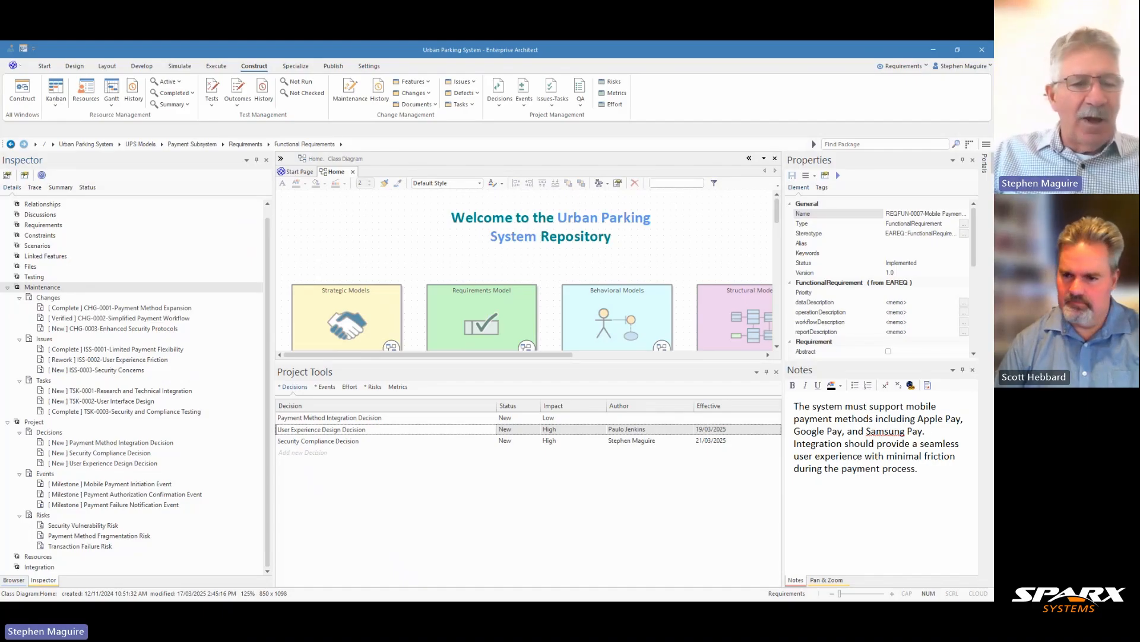
# - Find and select the Payment Gateway component in the Component Model package under Structural Models
pyautogui.click(13, 579)
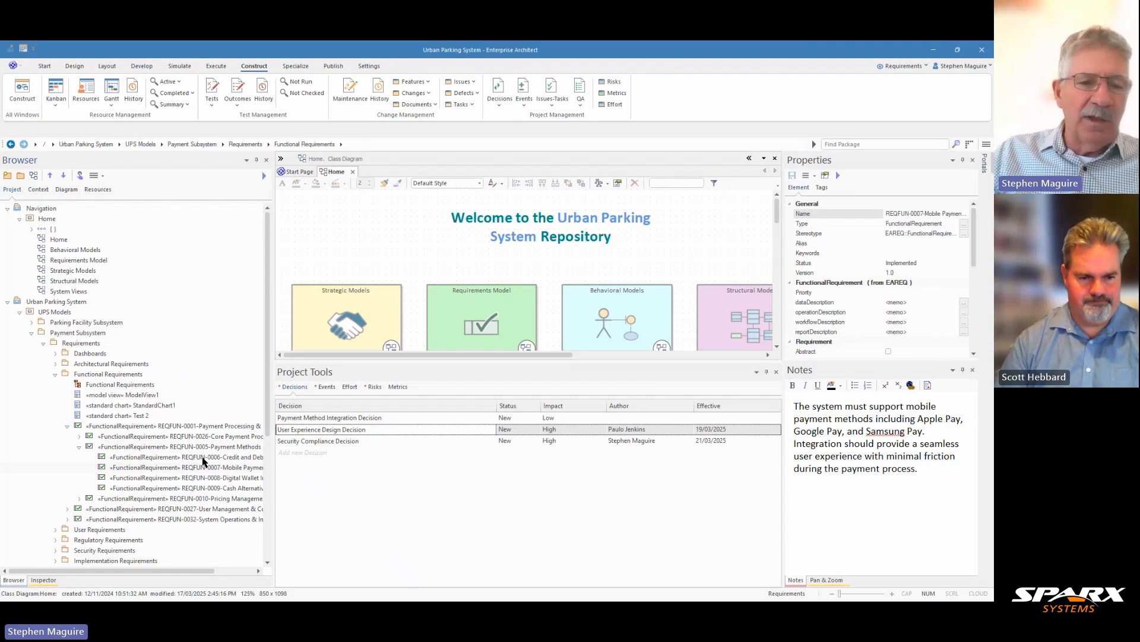
pyautogui.scroll(-4, 217, 394)
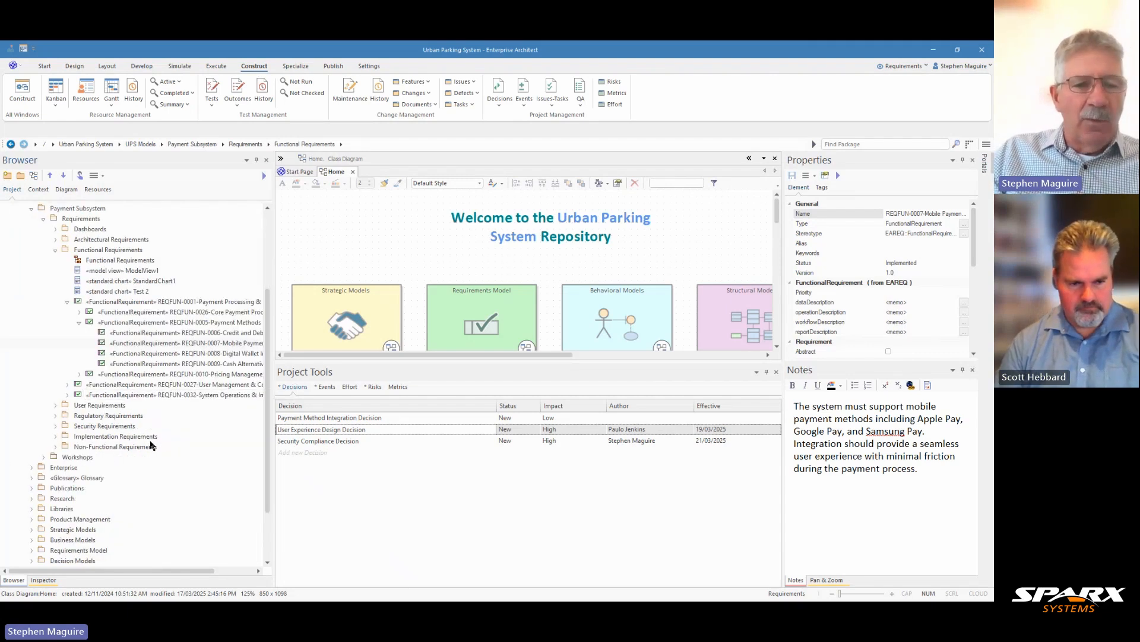
pyautogui.scroll(-2, 151, 446)
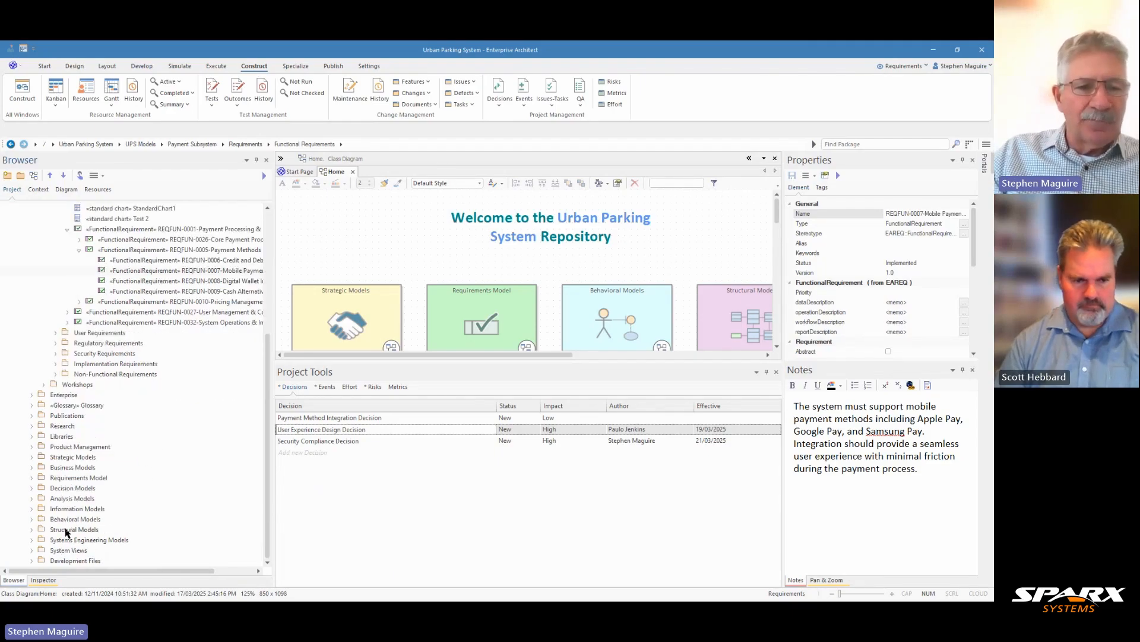
pyautogui.click(32, 530)
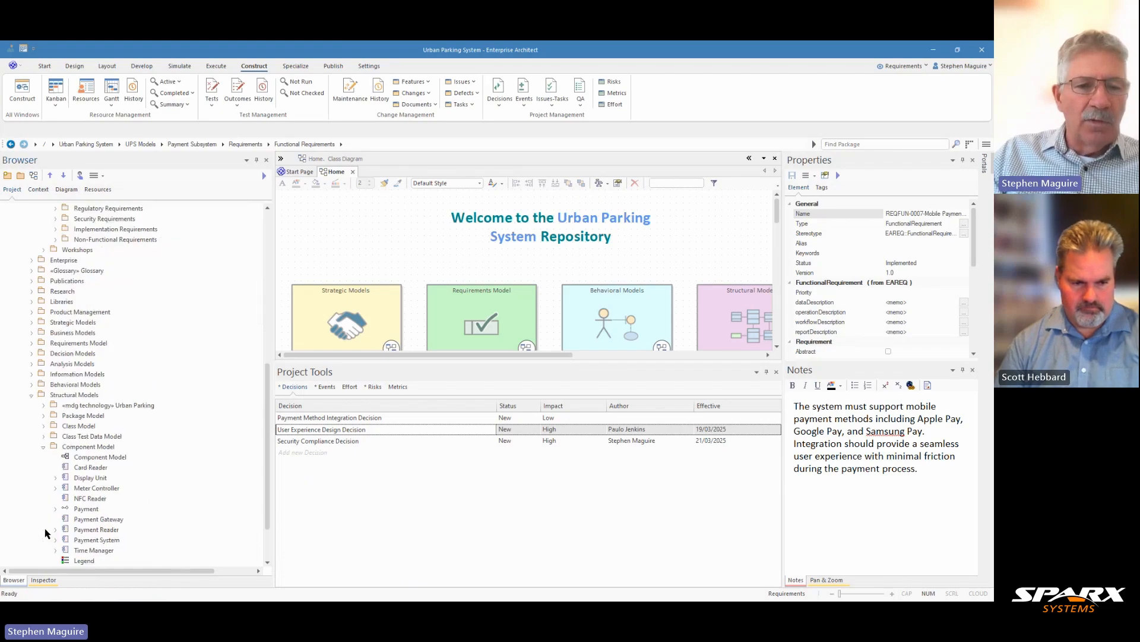
pyautogui.click(105, 520)
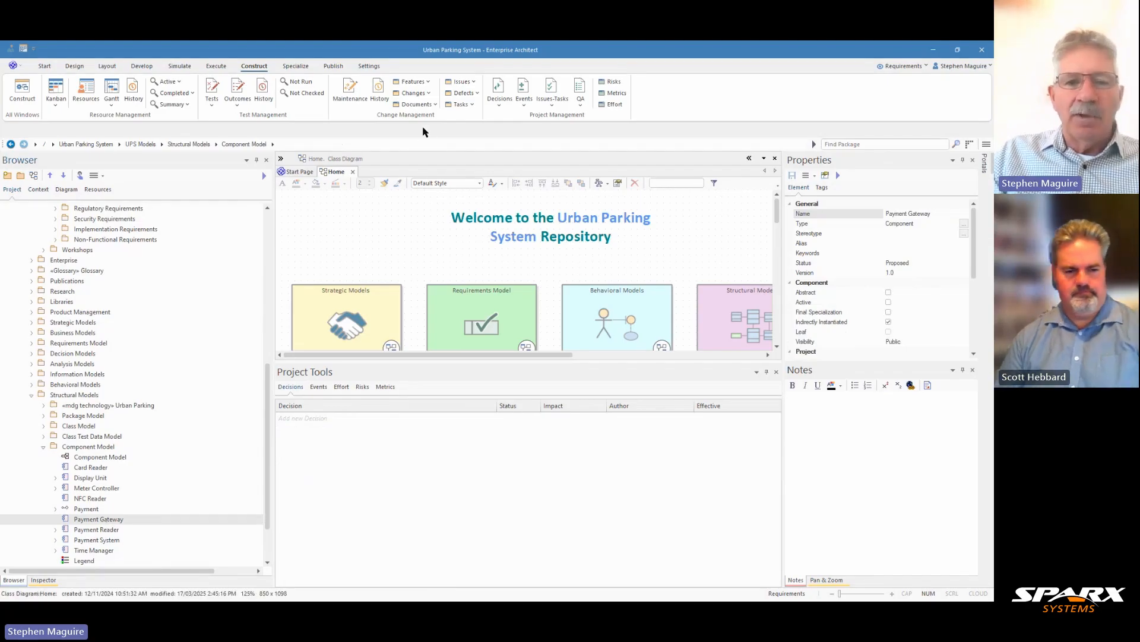
# - View the blank form for a new decision on the Payment Gateway component and close it without entering anything
pyautogui.rightClick(298, 420)
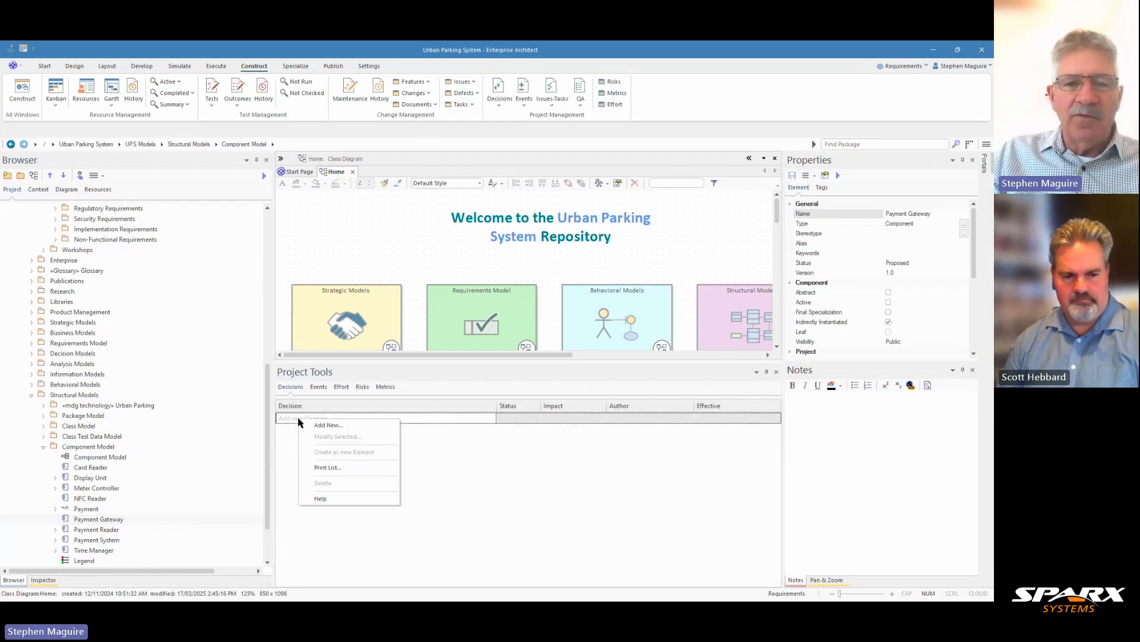
pyautogui.click(330, 426)
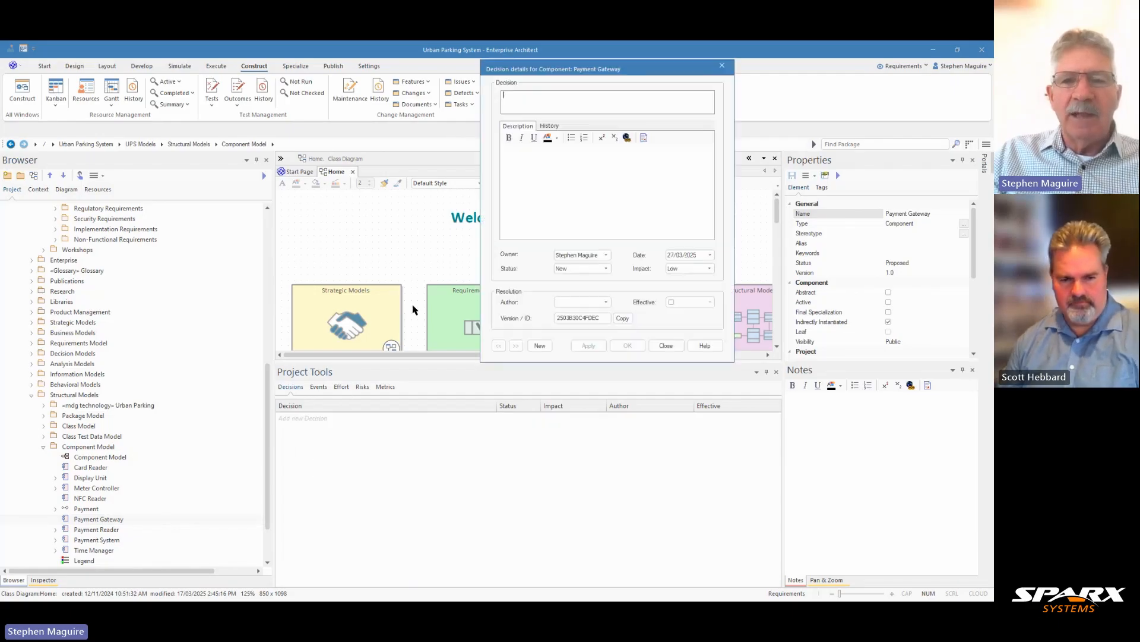
pyautogui.click(723, 67)
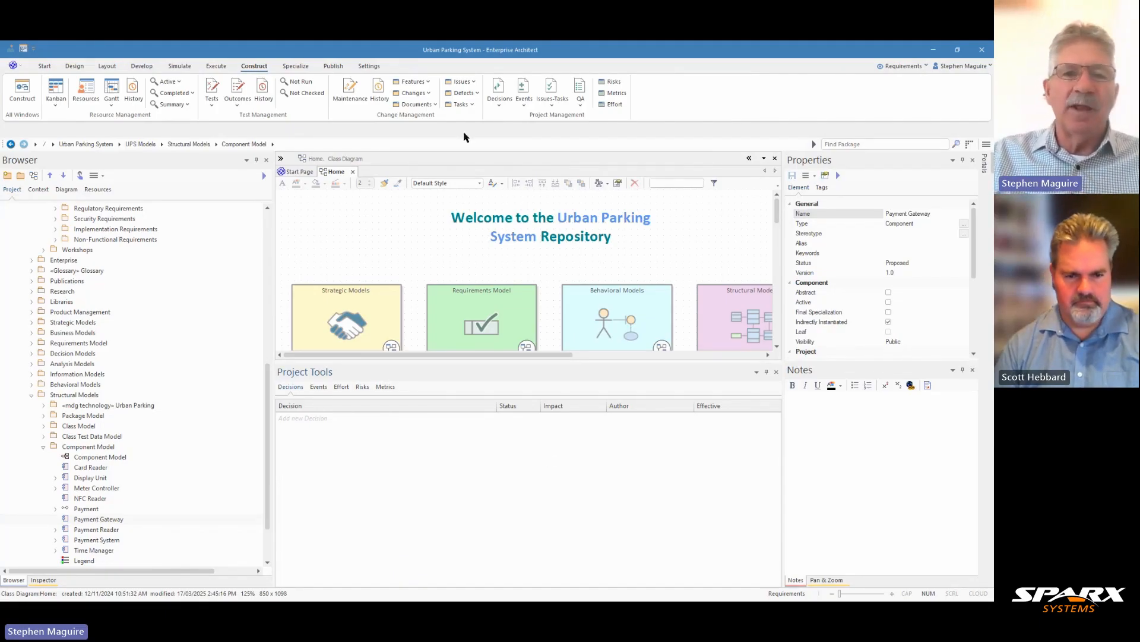
# - Review the auto name counter settings for the Obj-Change type and close them without making changes
pyautogui.click(370, 67)
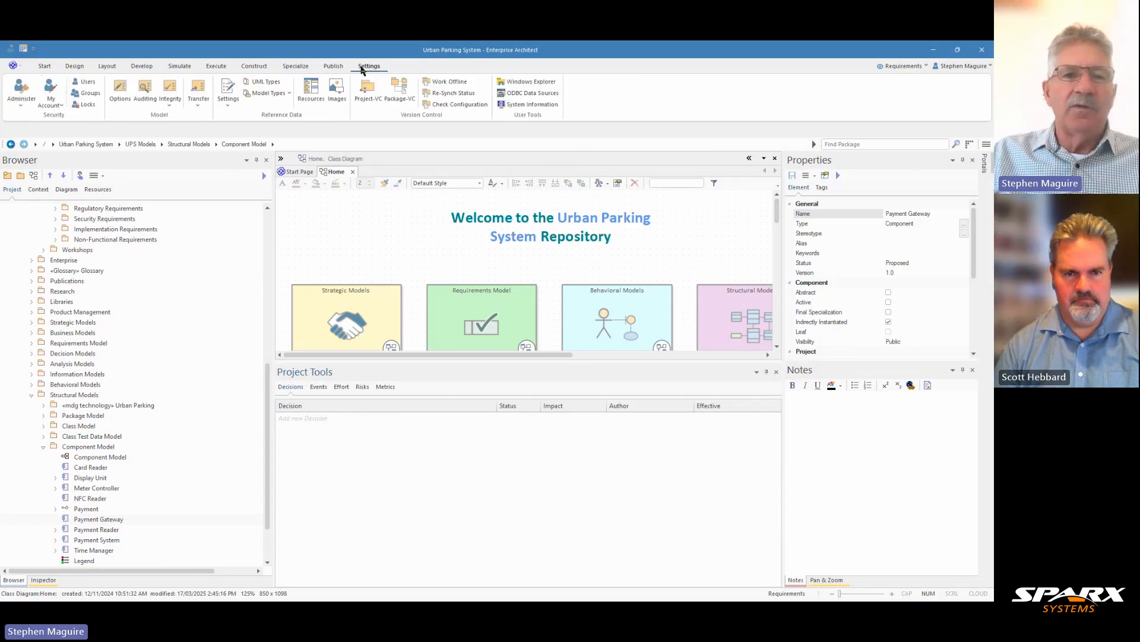
pyautogui.click(228, 111)
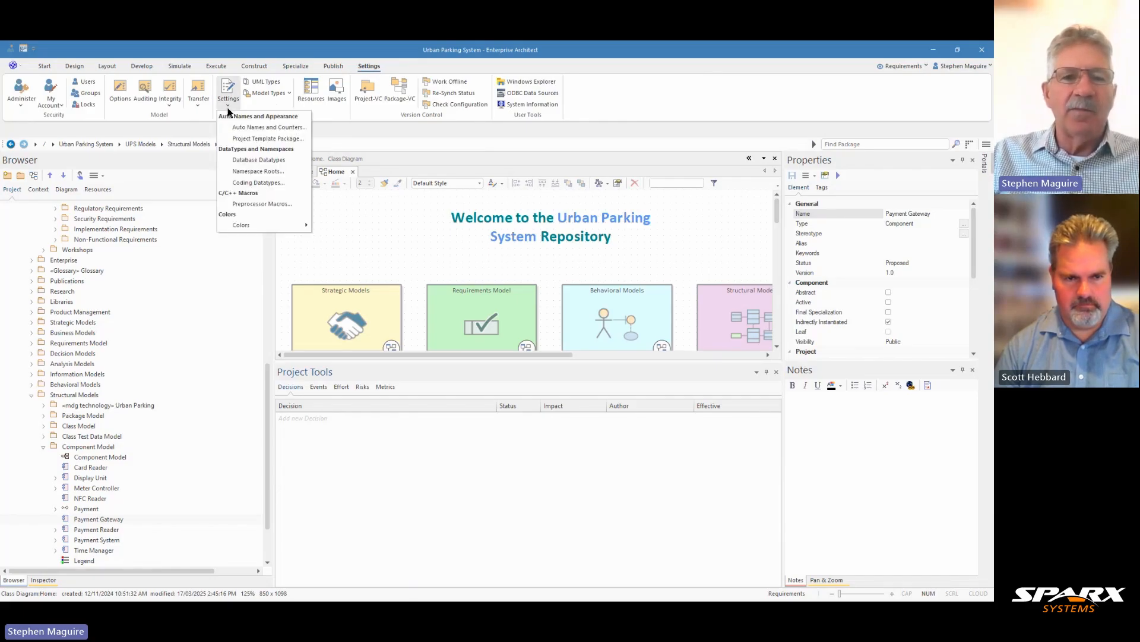
pyautogui.click(256, 127)
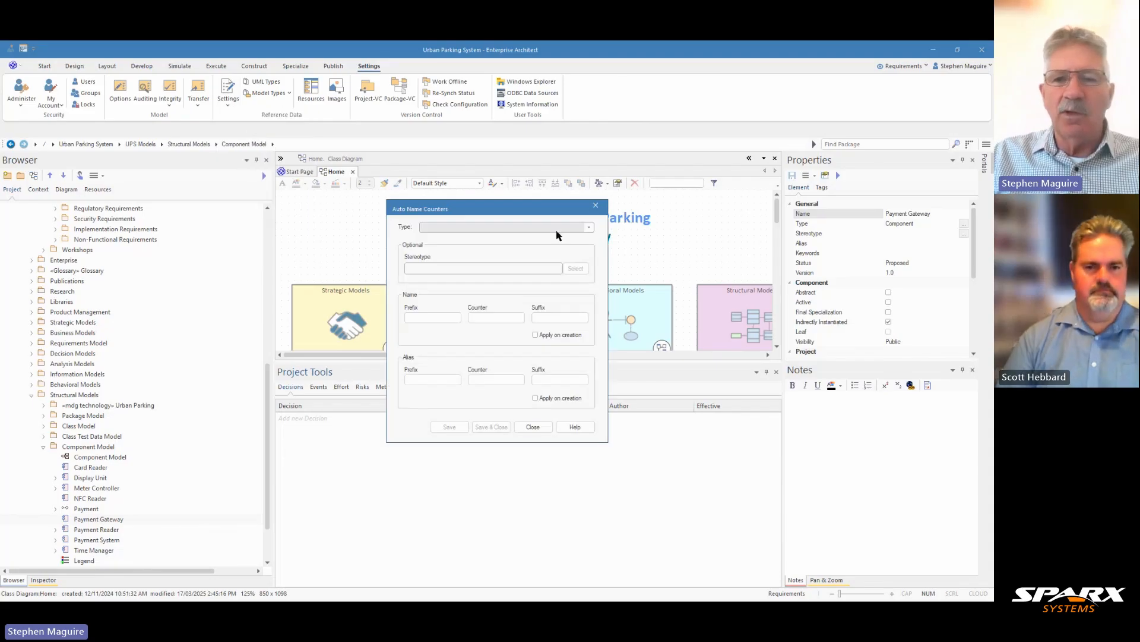
pyautogui.click(589, 227)
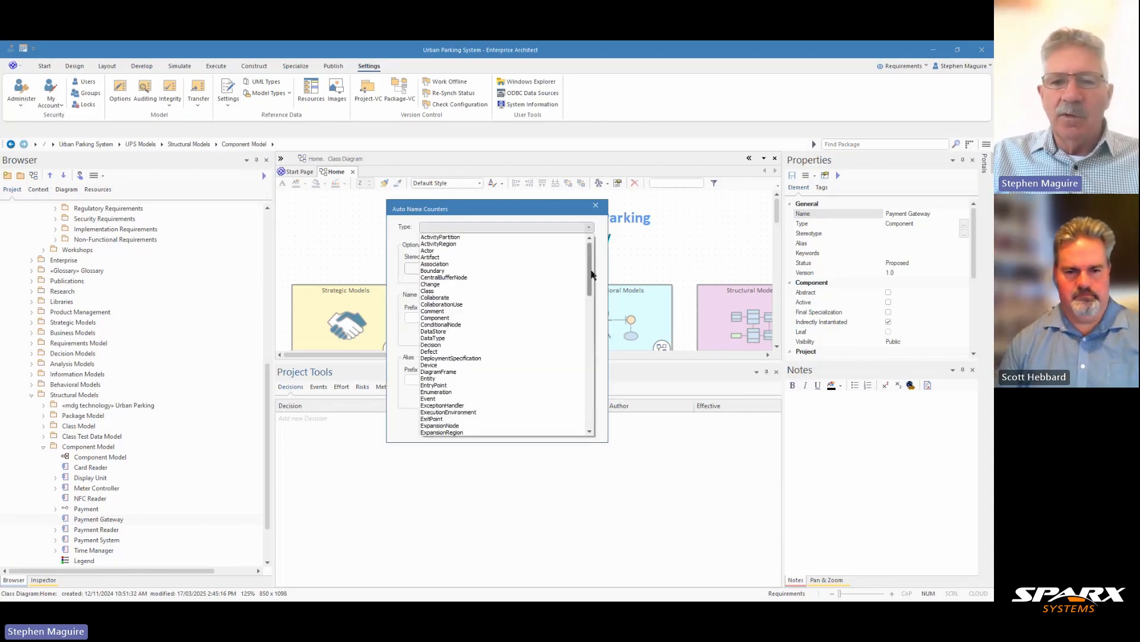
pyautogui.moveTo(591, 274); pyautogui.dragTo(591, 386)
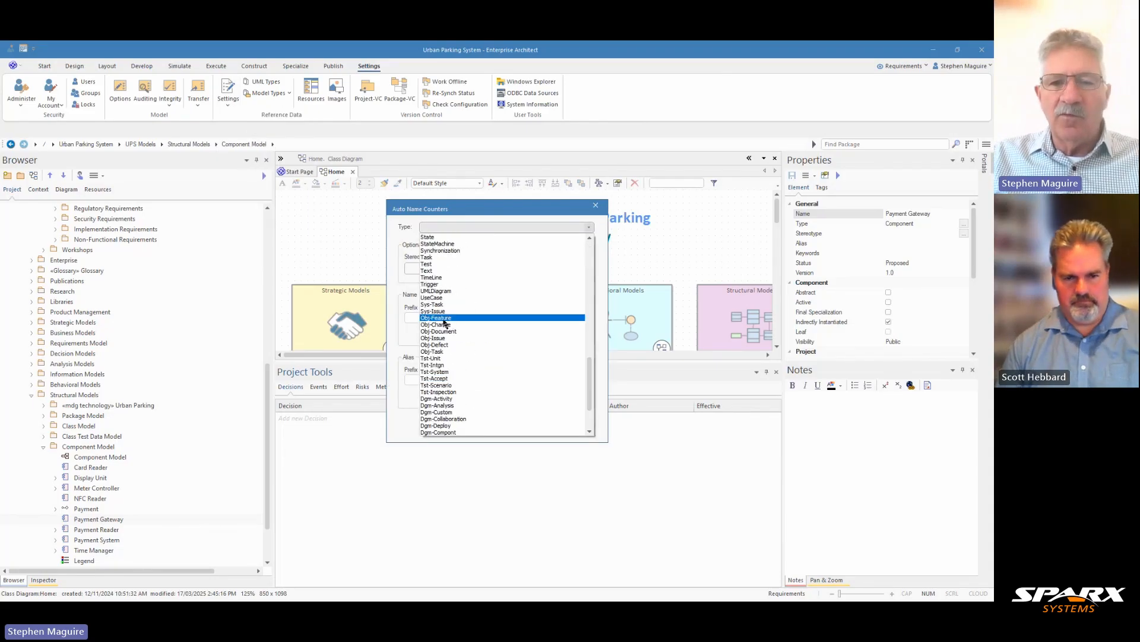
pyautogui.click(444, 324)
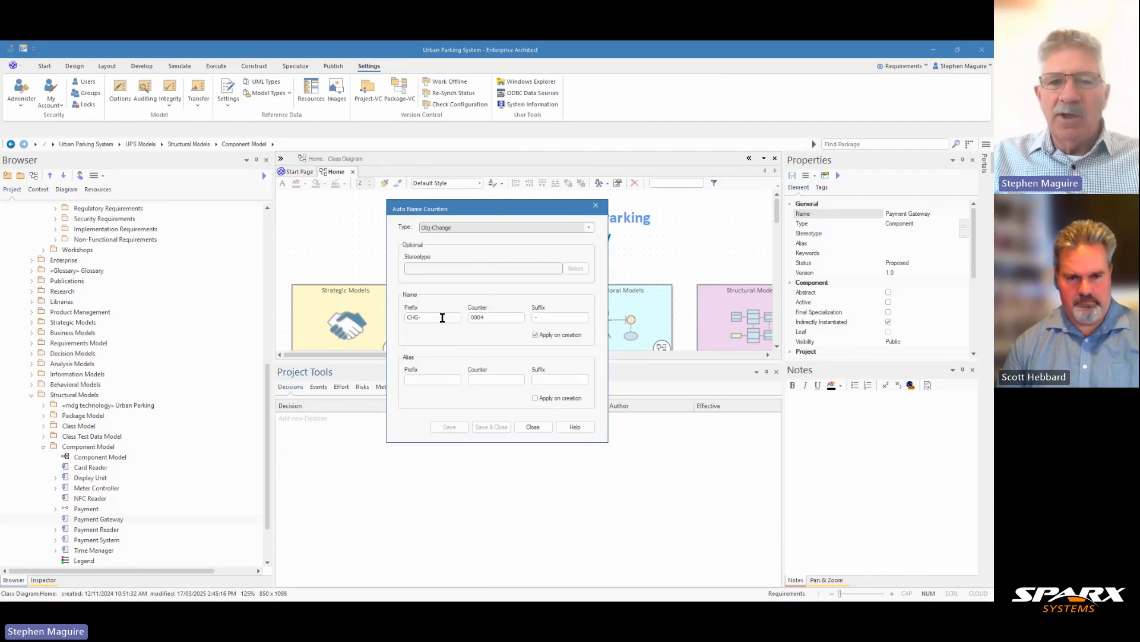
pyautogui.click(537, 432)
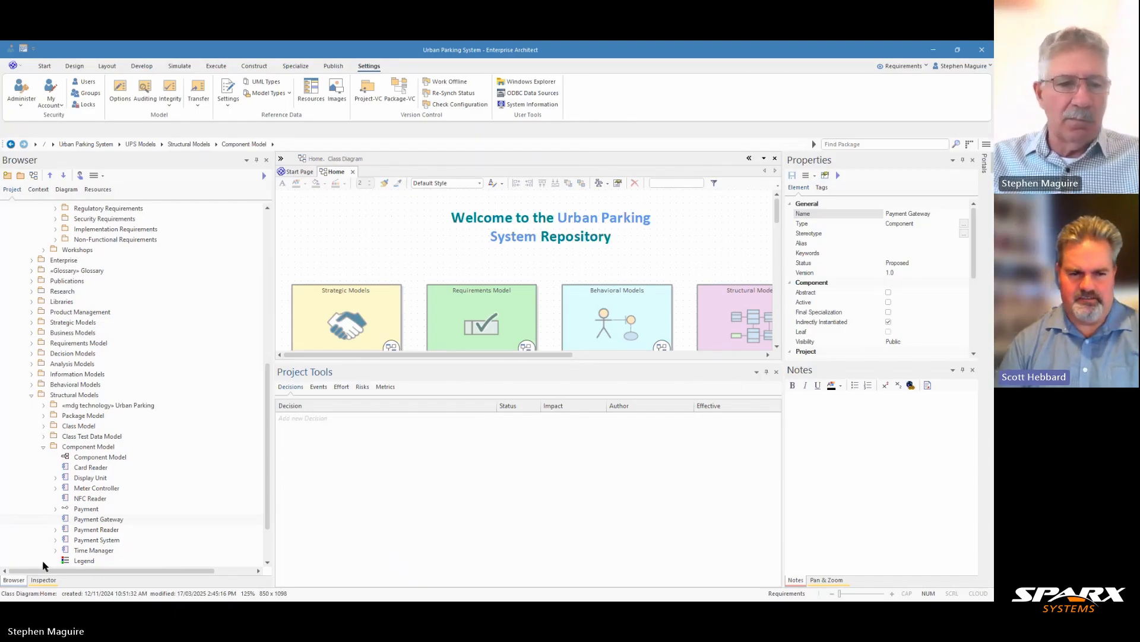
# - Select the REQFUN-0007 Mobile Payment Support requirement in the Functional Requirements and list its events
pyautogui.scroll(5, 118, 363)
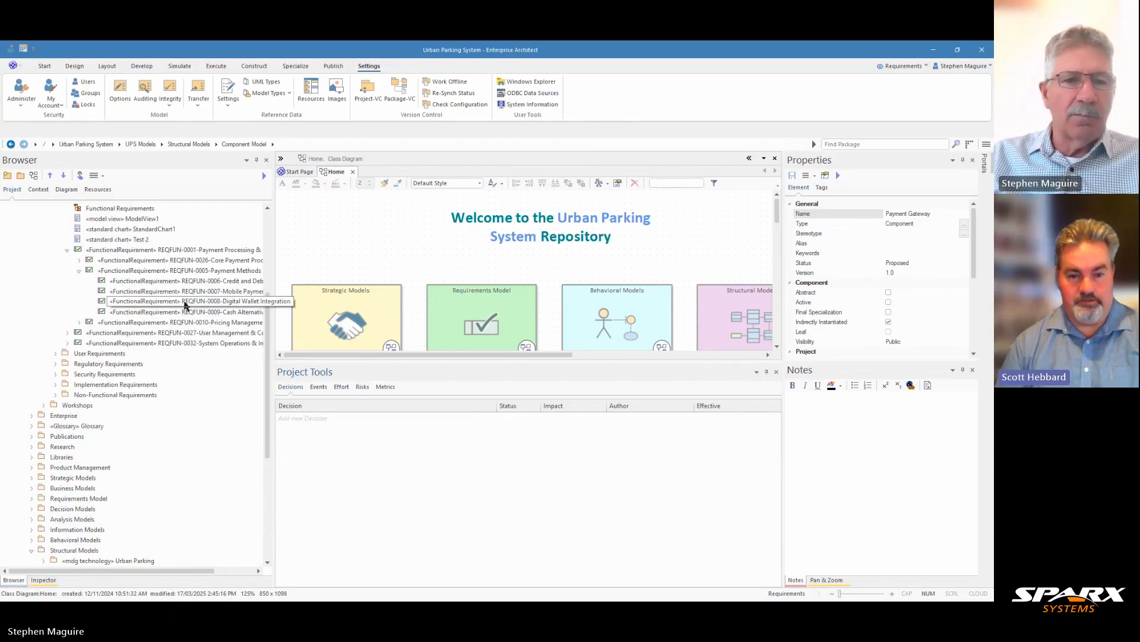
pyautogui.click(210, 291)
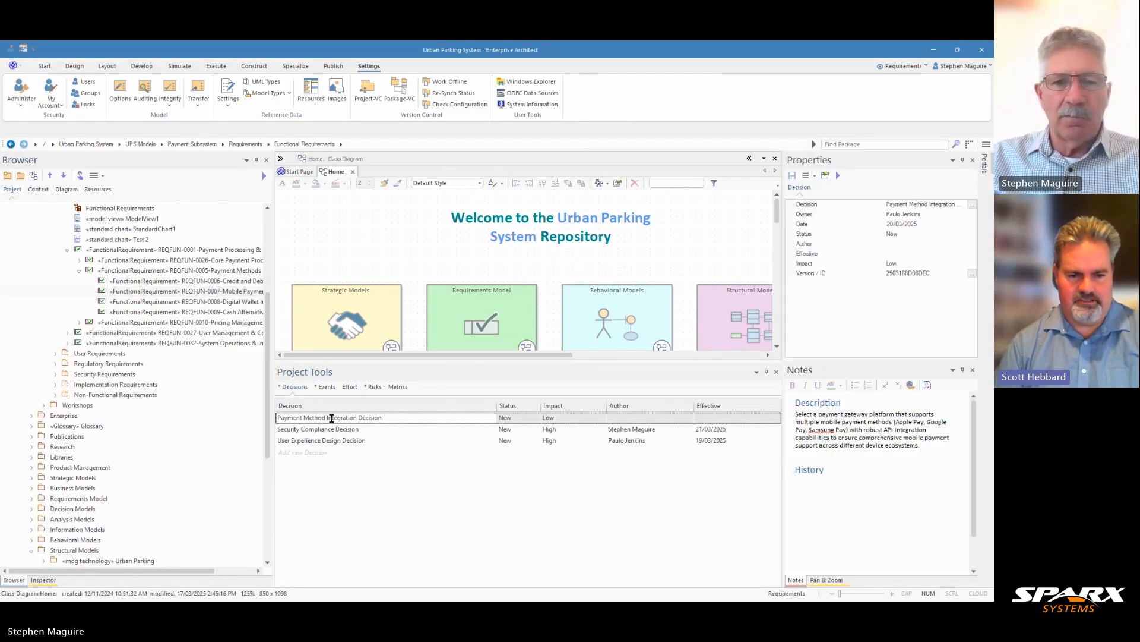
pyautogui.click(327, 387)
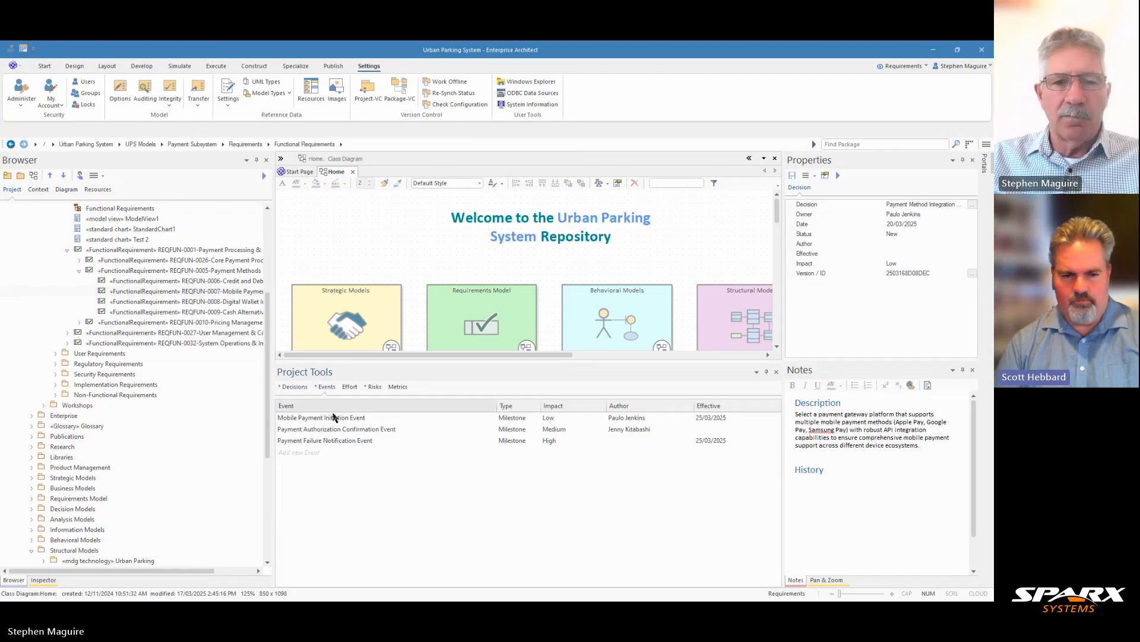
# - Open the Payment Authorization Confirmation Event's details for modification and look through its history and description
pyautogui.click(336, 429)
pyautogui.rightClick(336, 431)
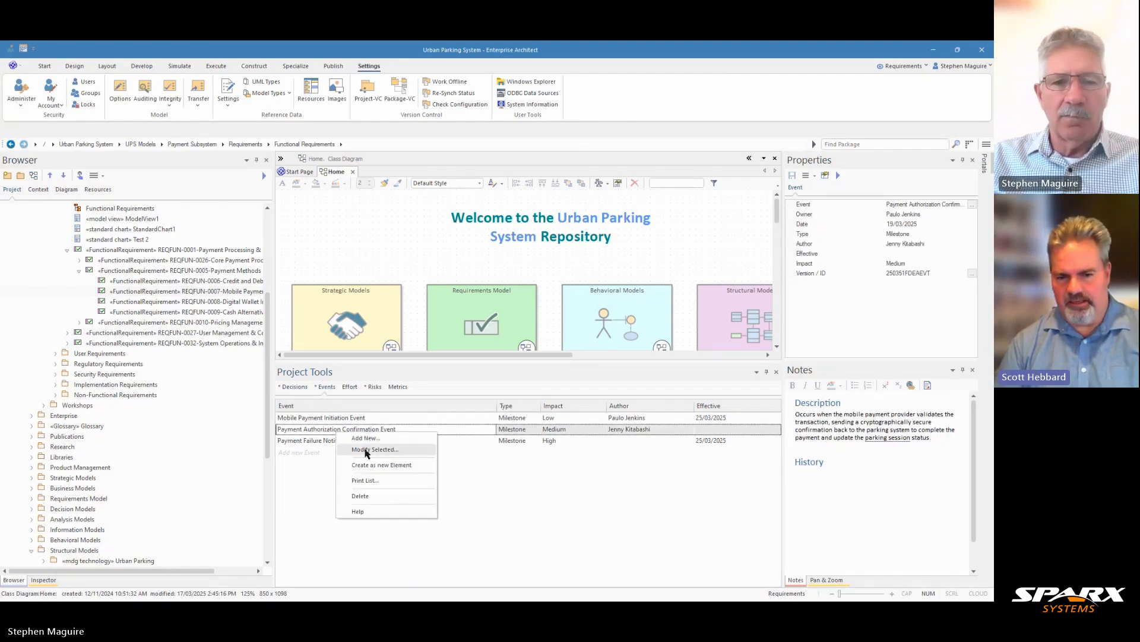
pyautogui.click(366, 450)
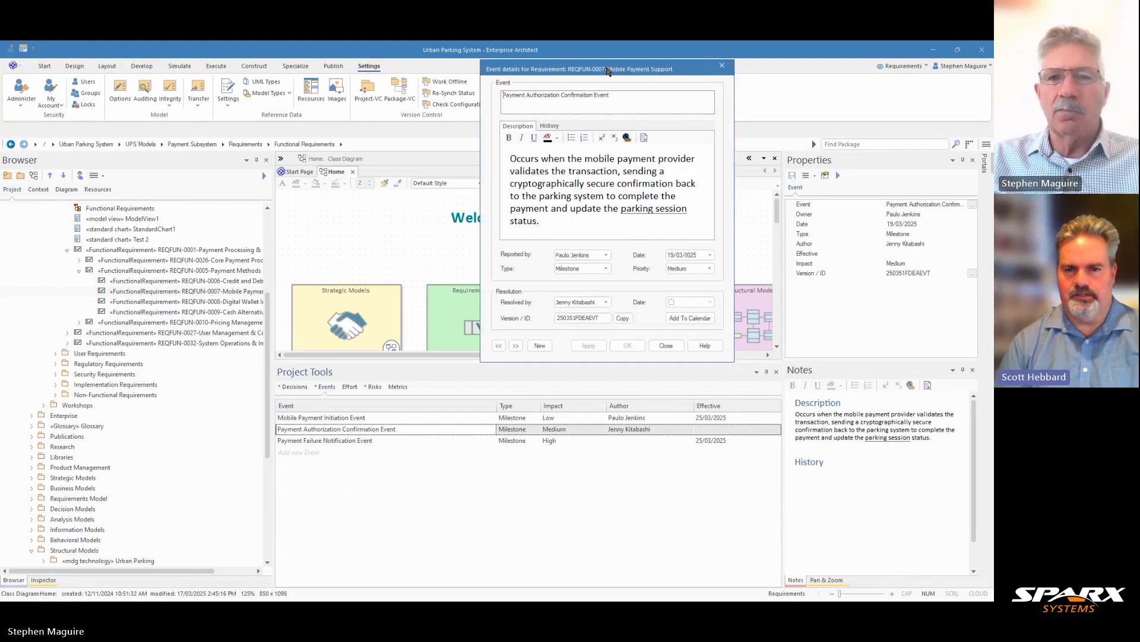
pyautogui.moveTo(608, 70); pyautogui.dragTo(524, 61)
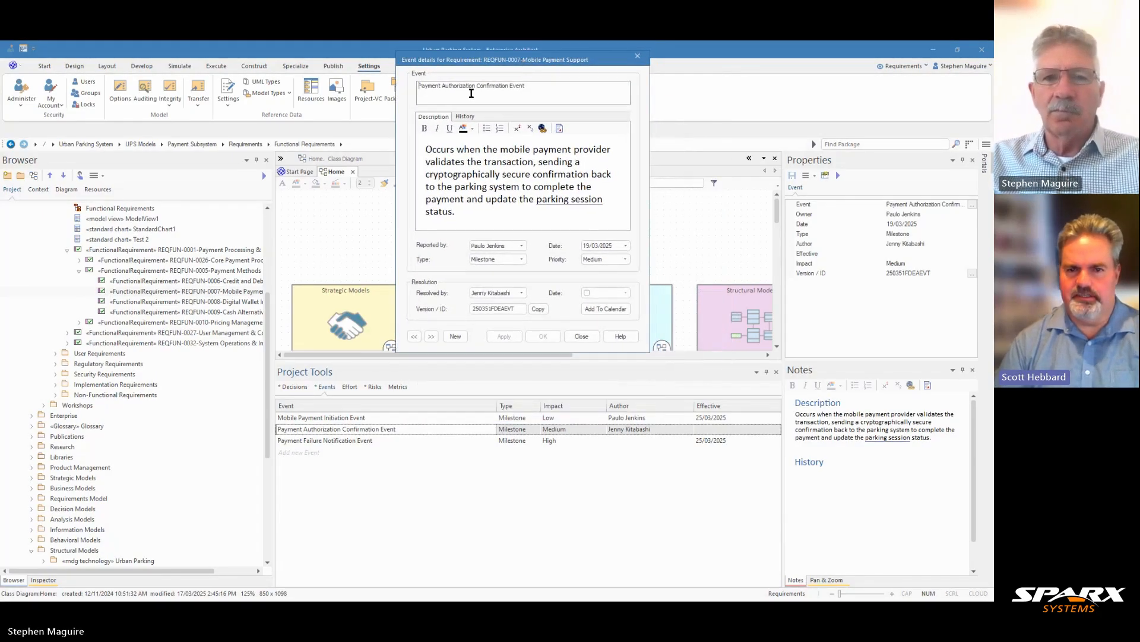
pyautogui.click(465, 116)
pyautogui.click(435, 117)
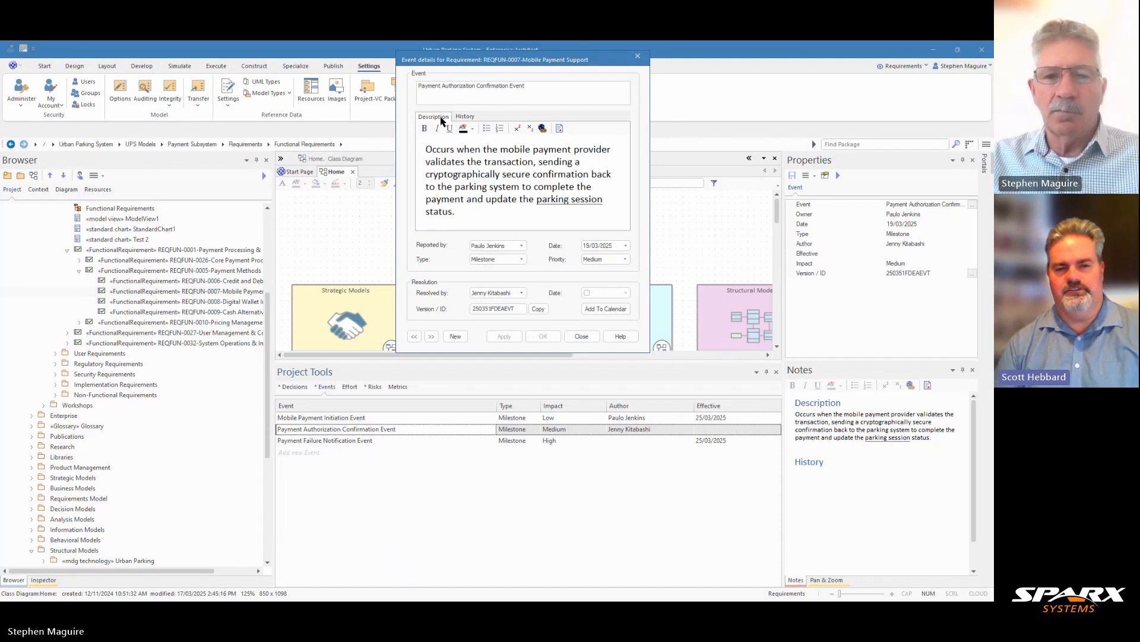